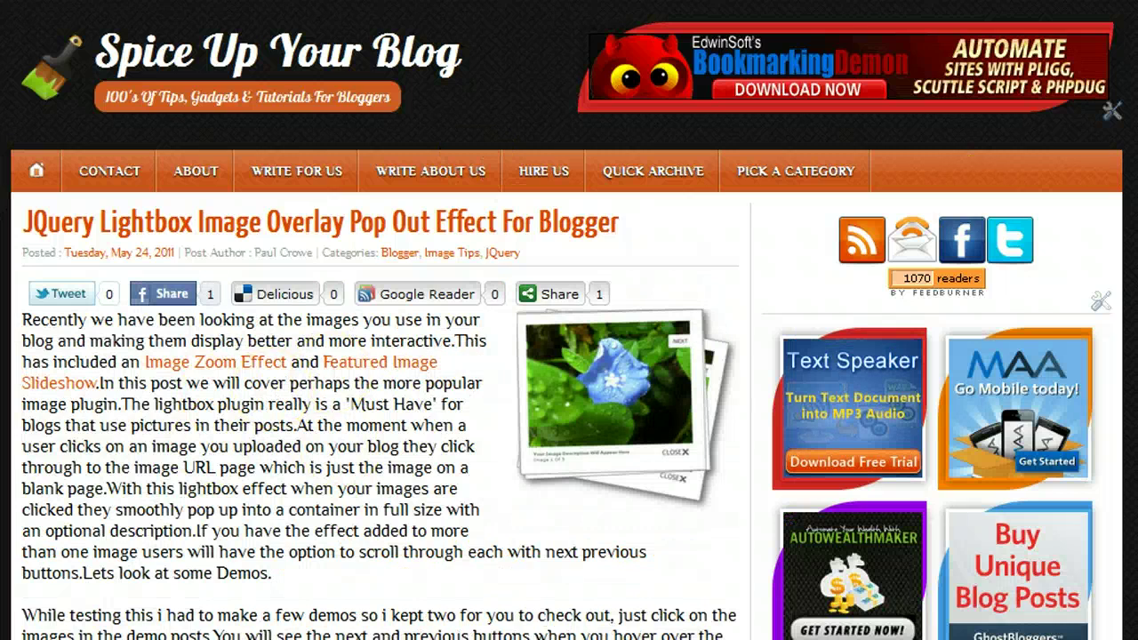
Scroll the tutorial down to the Test Blog 59 demo link
scroll(420, 279, "down", 5)
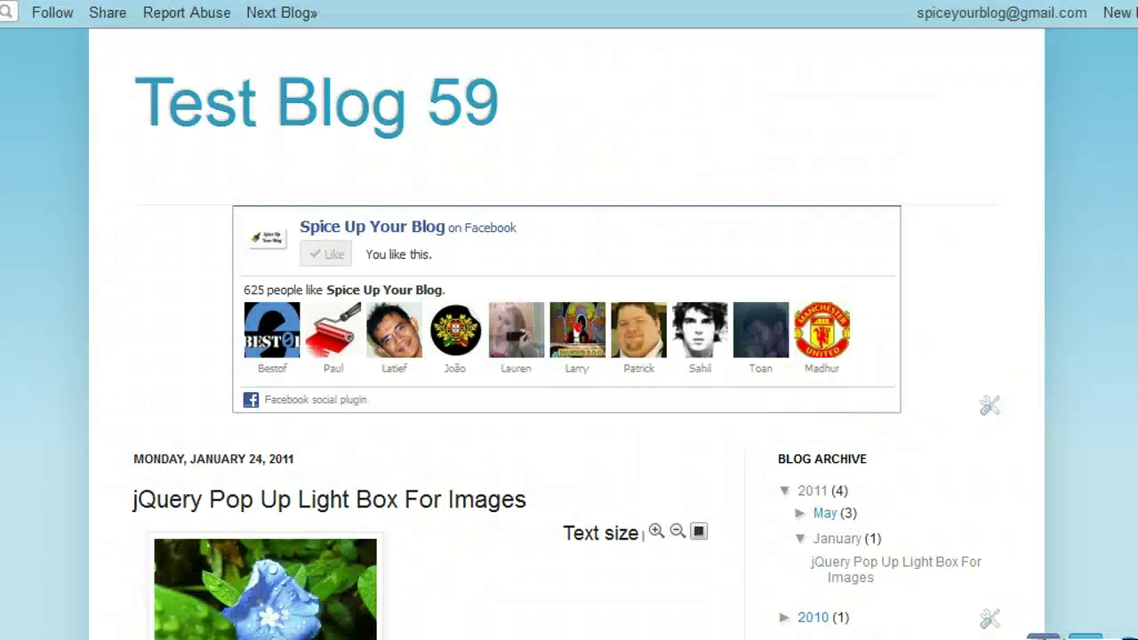
scroll(569, 320, "down", 5)
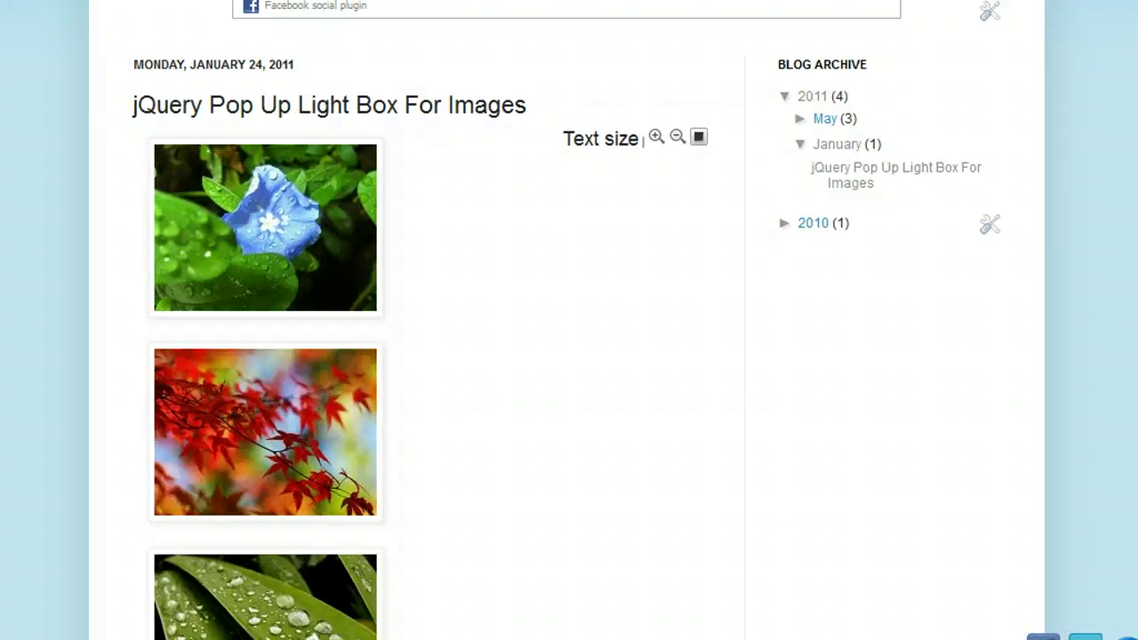
scroll(569, 320, "down", 7)
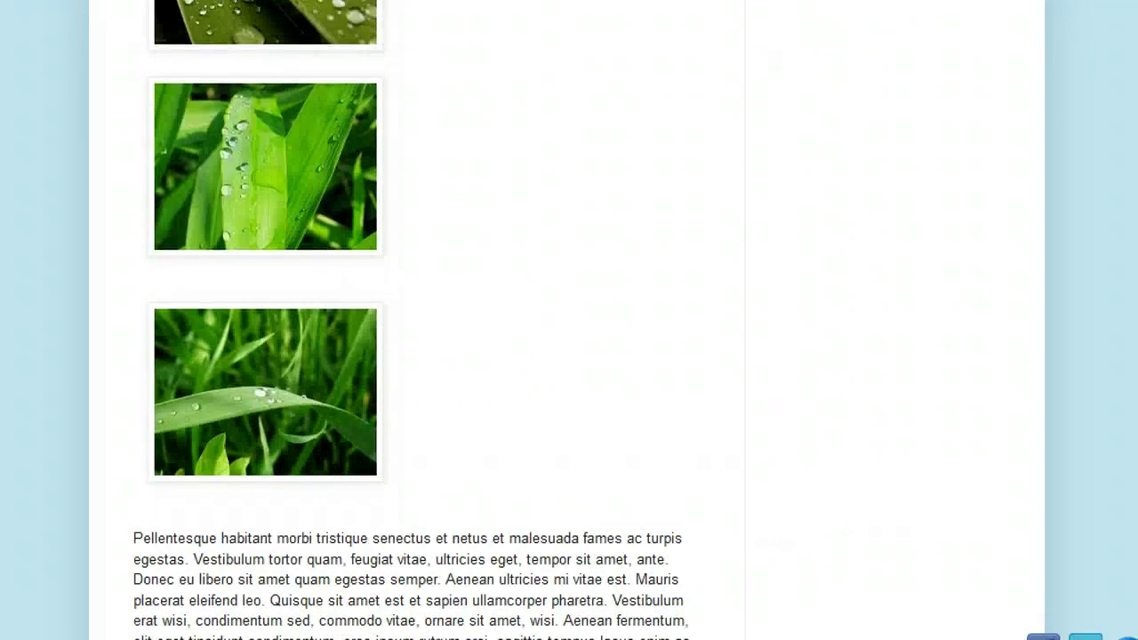
scroll(569, 320, "up", 8)
scroll(569, 320, "up", 1)
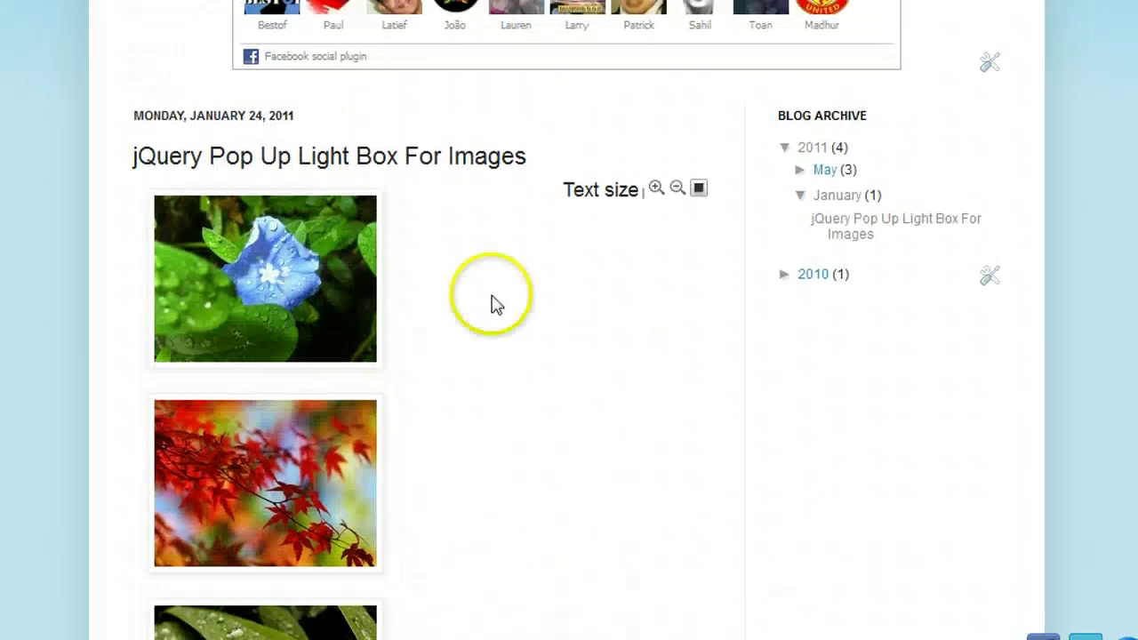
left_click(278, 267)
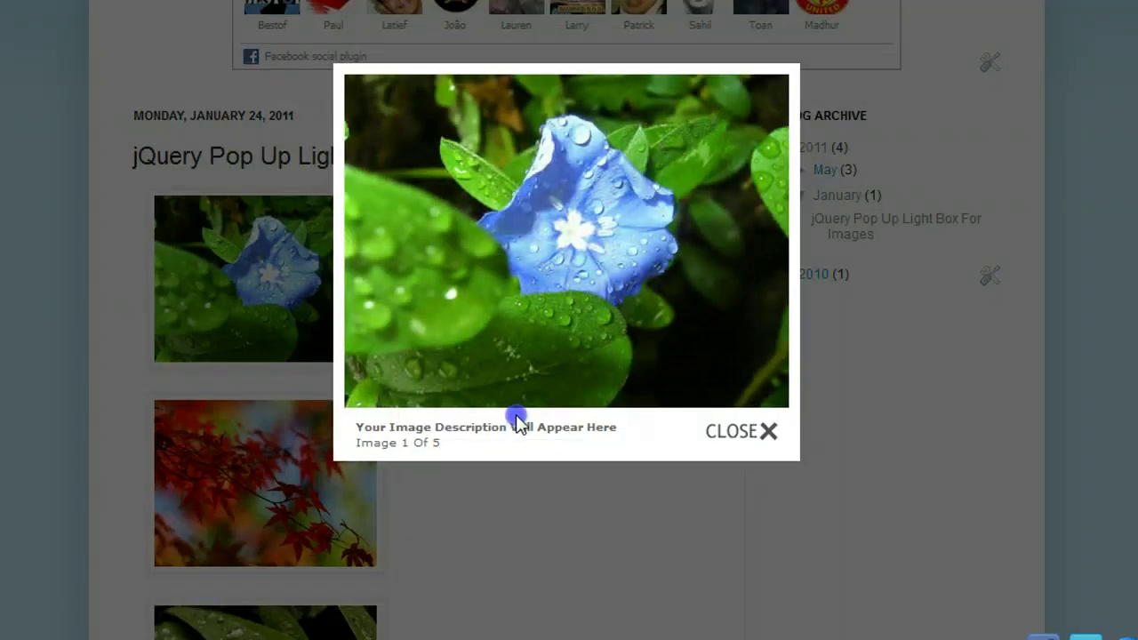
left_click_drag(356, 427, 625, 431)
left_click(646, 424)
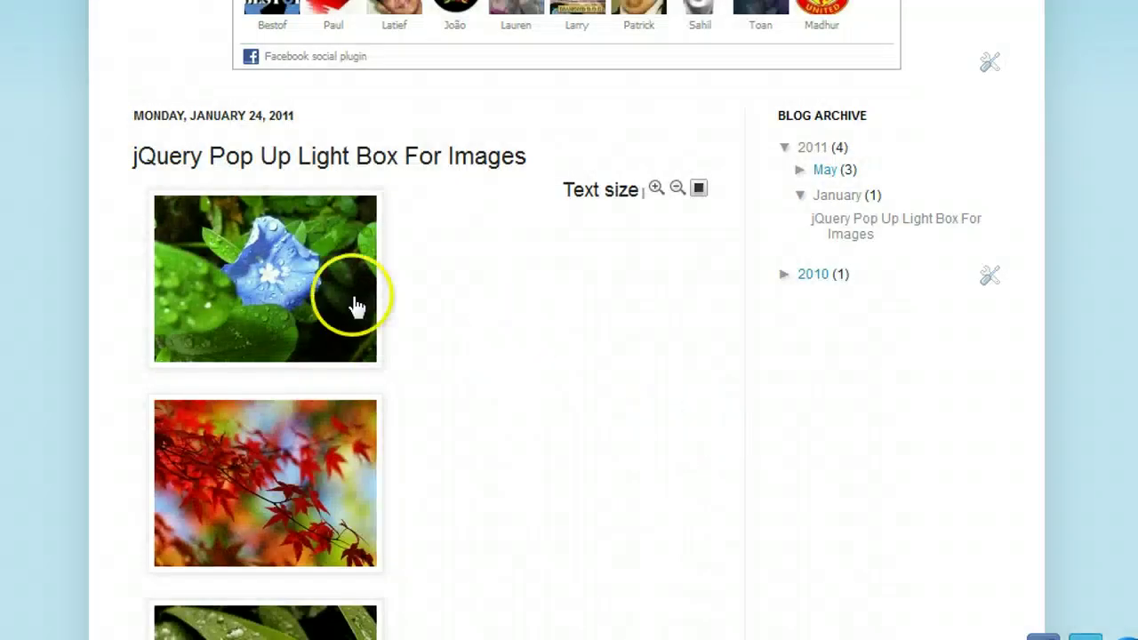
left_click(302, 286)
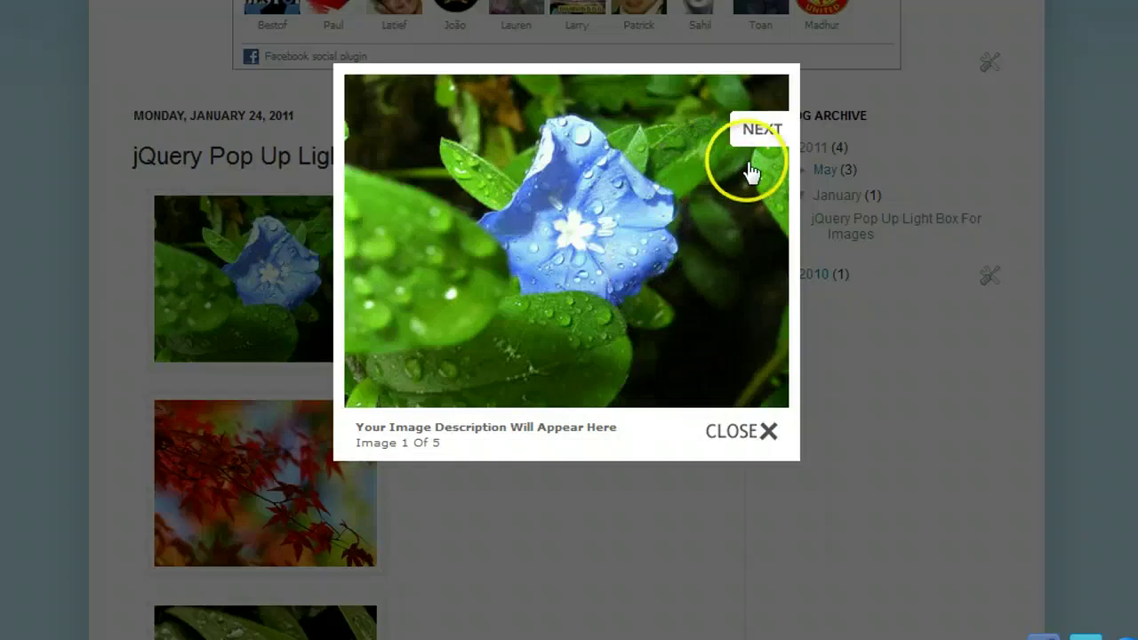
left_click(761, 135)
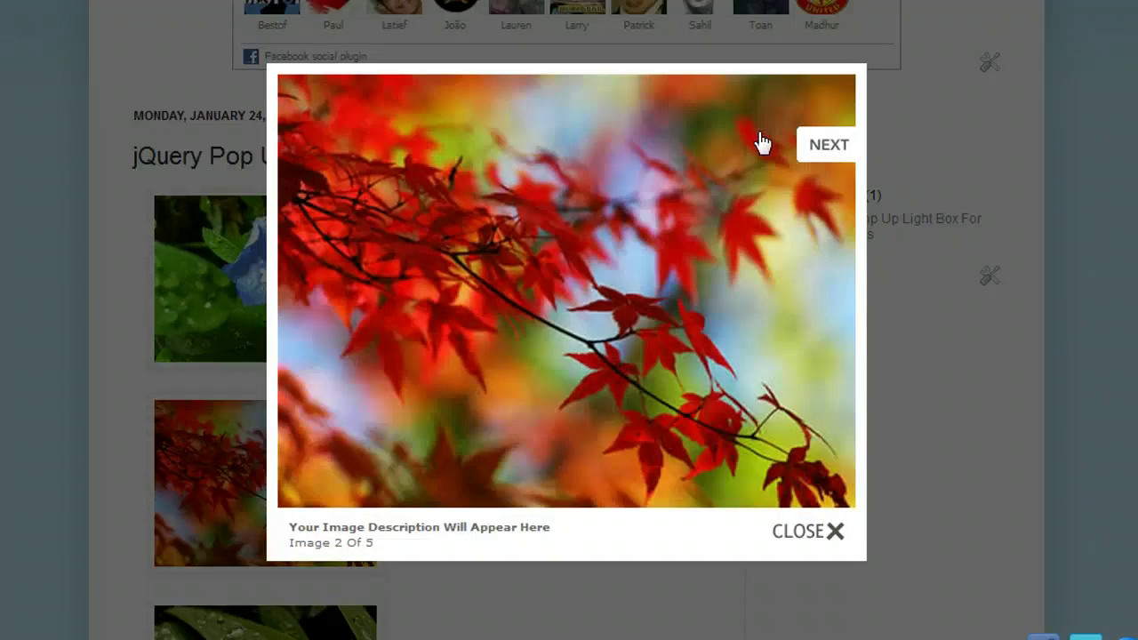
left_click(821, 148)
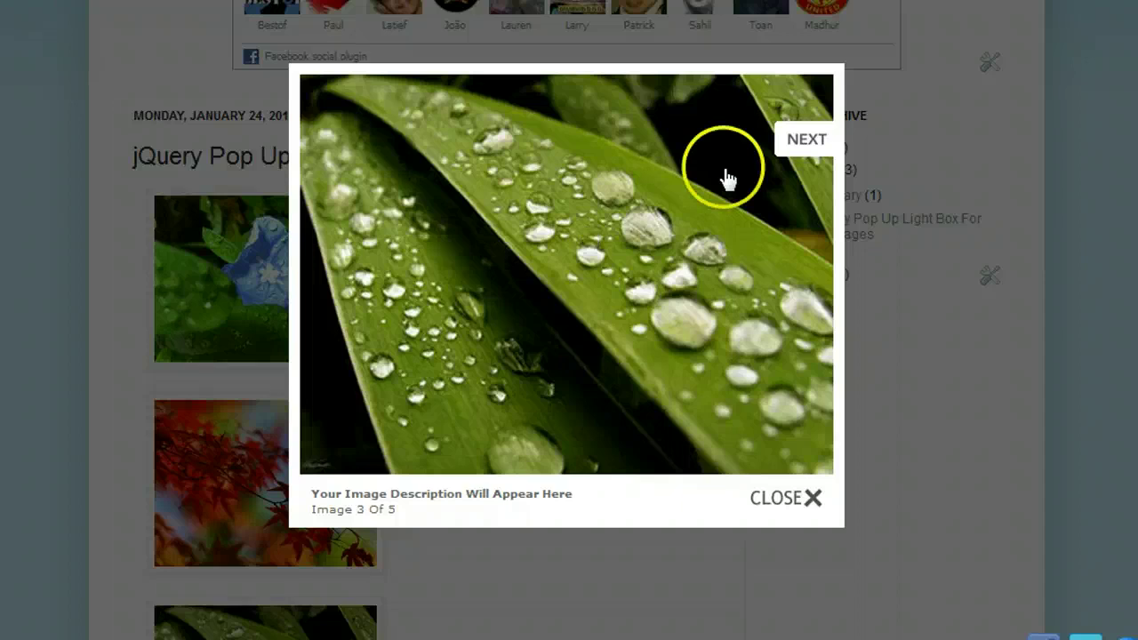
left_click(802, 148)
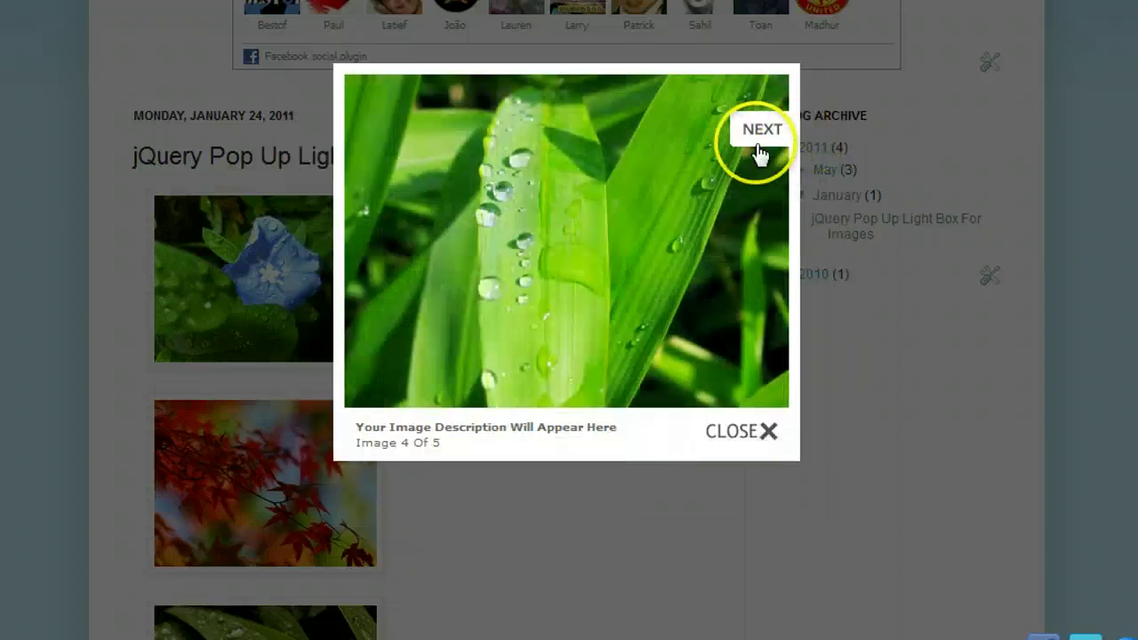
left_click(760, 151)
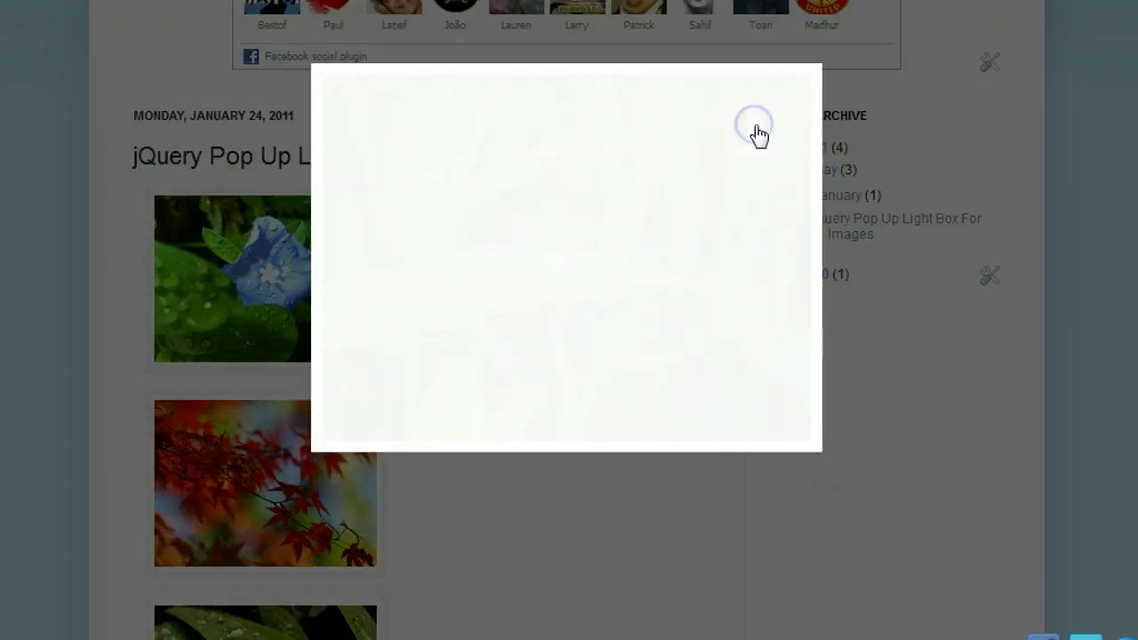
left_click(356, 146)
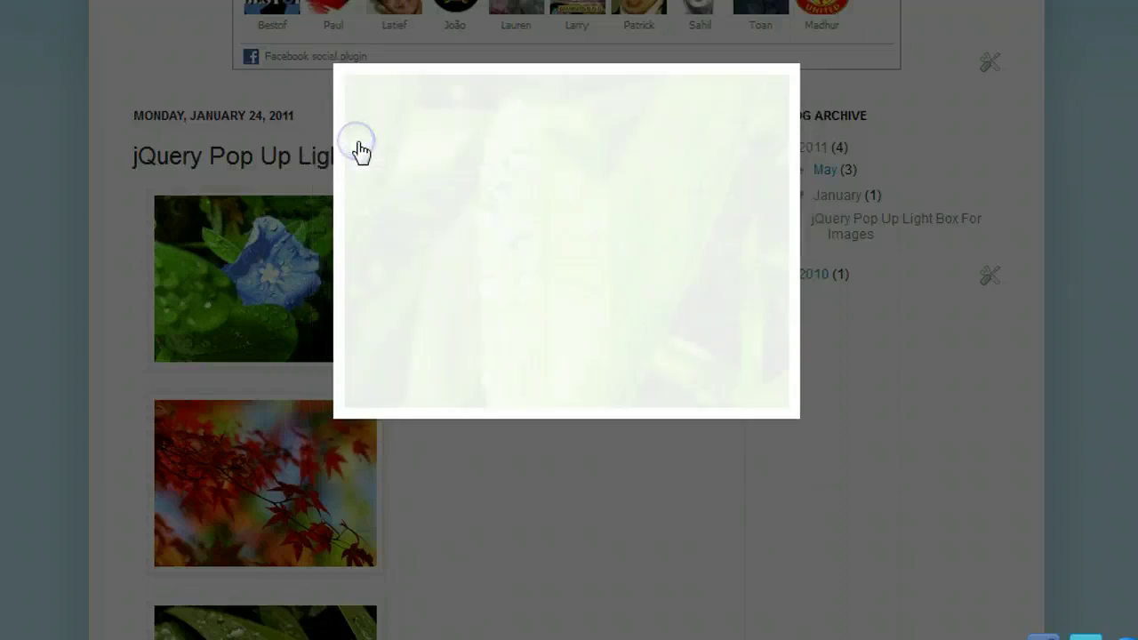
left_click(359, 149)
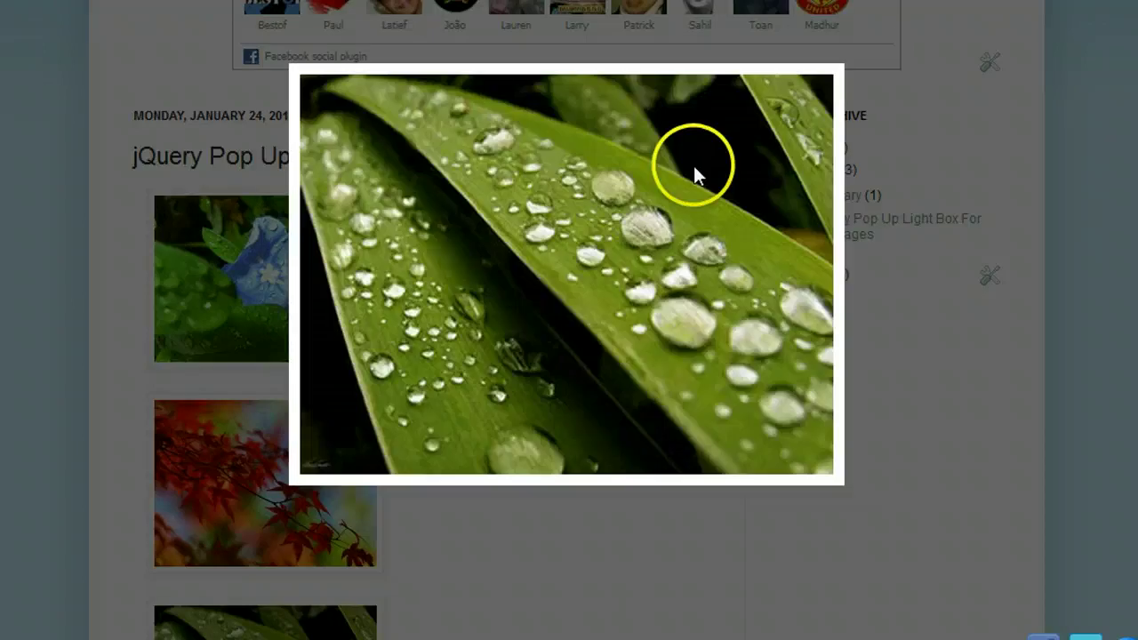
left_click(808, 145)
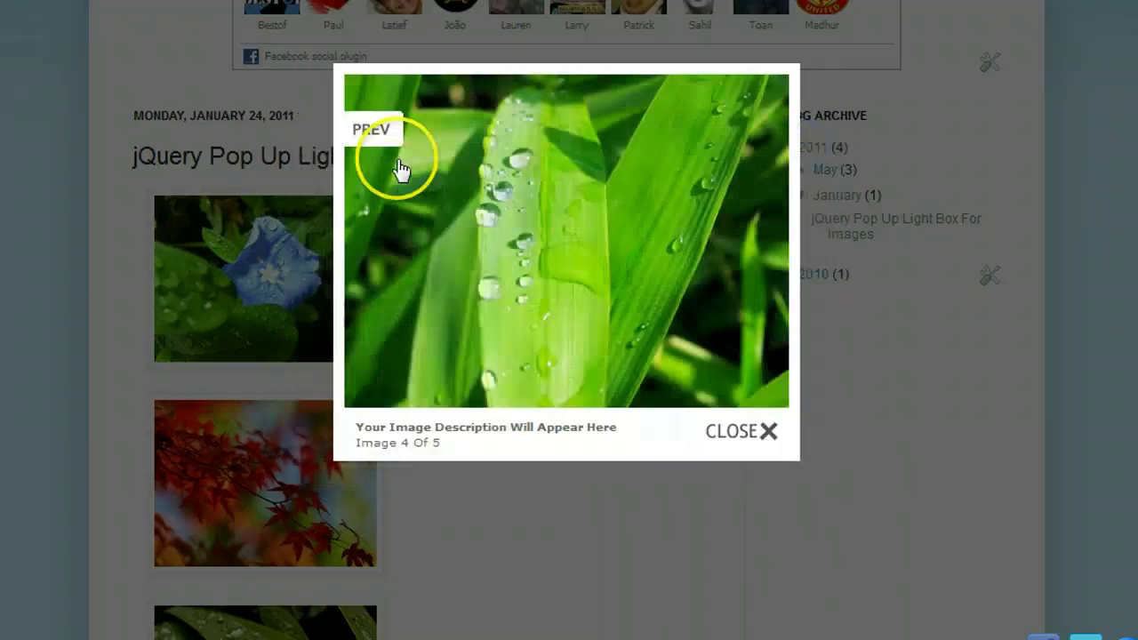
left_click(382, 146)
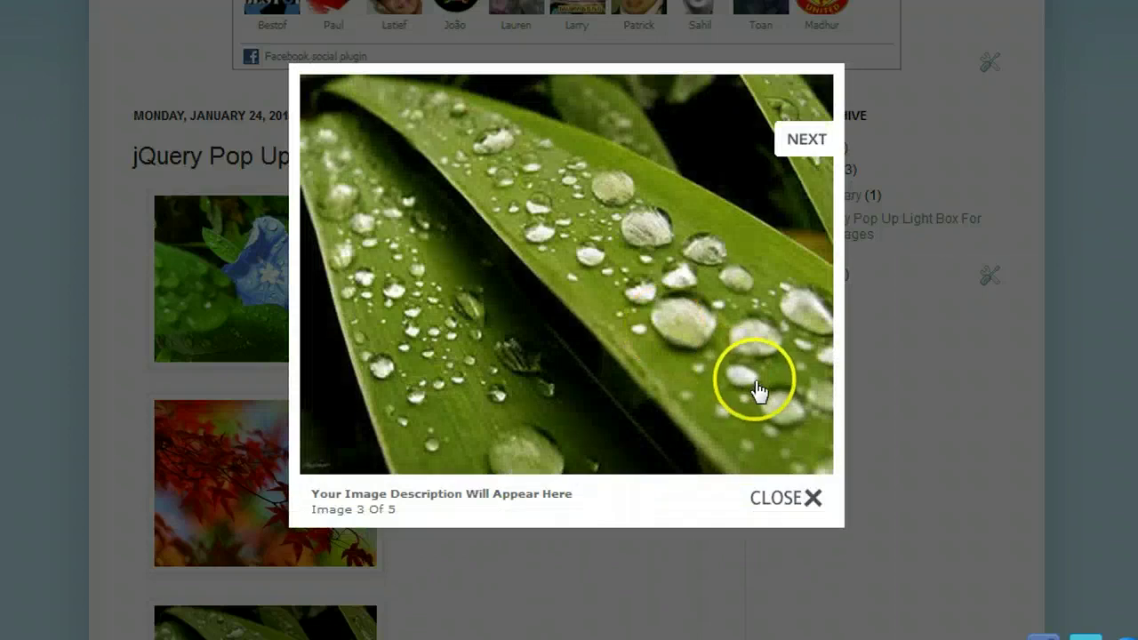
left_click(815, 503)
left_click(551, 399)
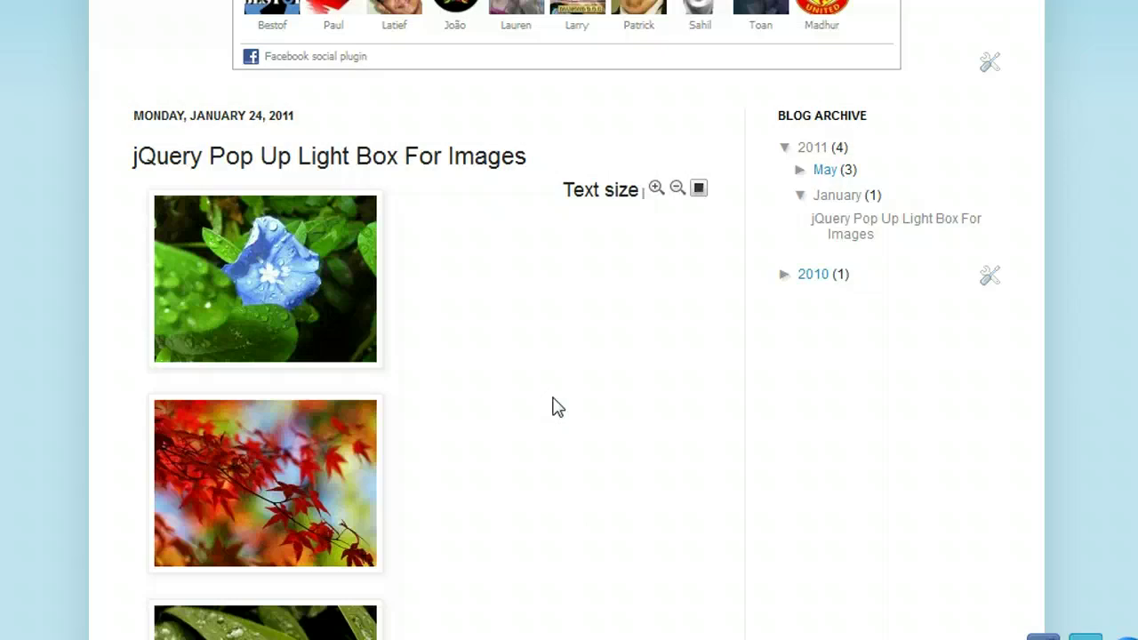
left_click(505, 287)
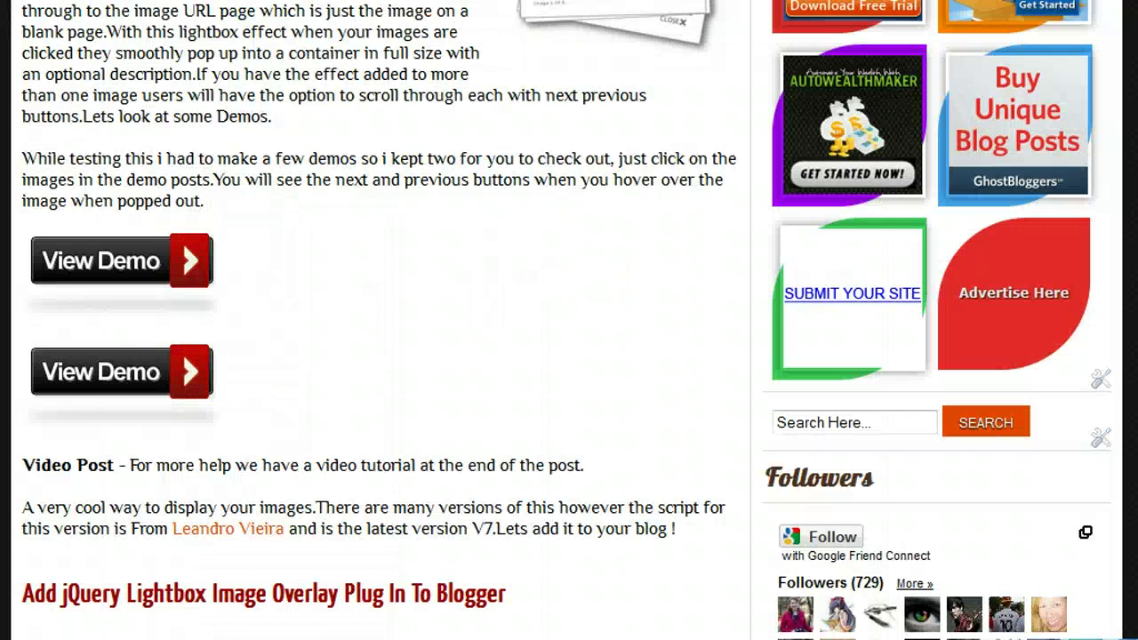
Read the tutorial's Step 1 instruction about going to the blog's Design layout
scroll(569, 320, "down", 6)
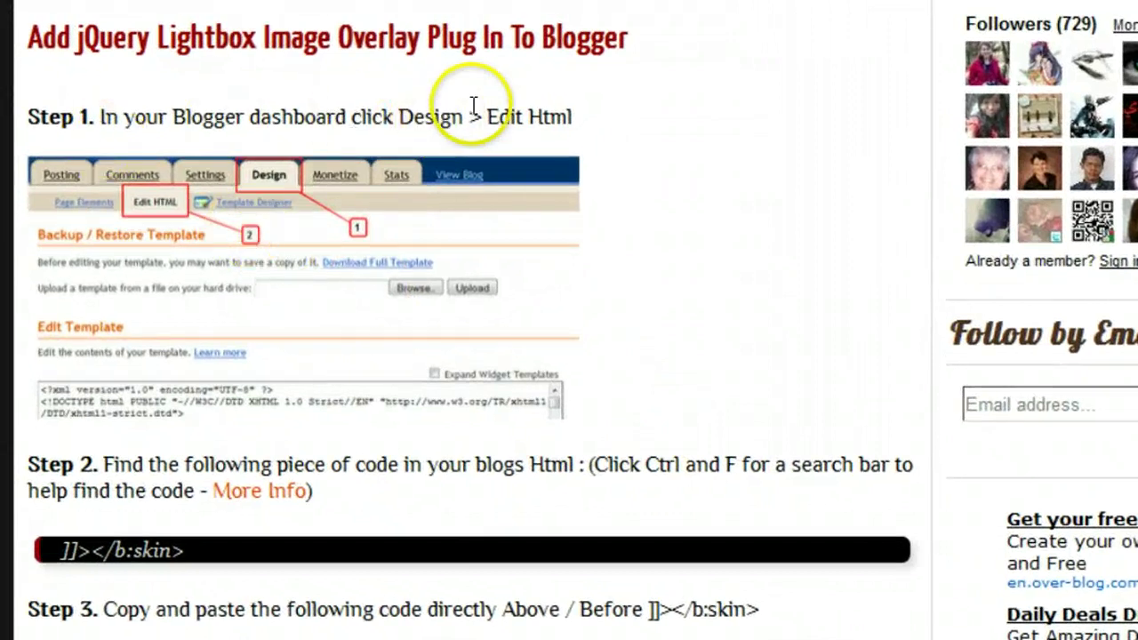
left_click_drag(281, 116, 567, 117)
left_click(634, 169)
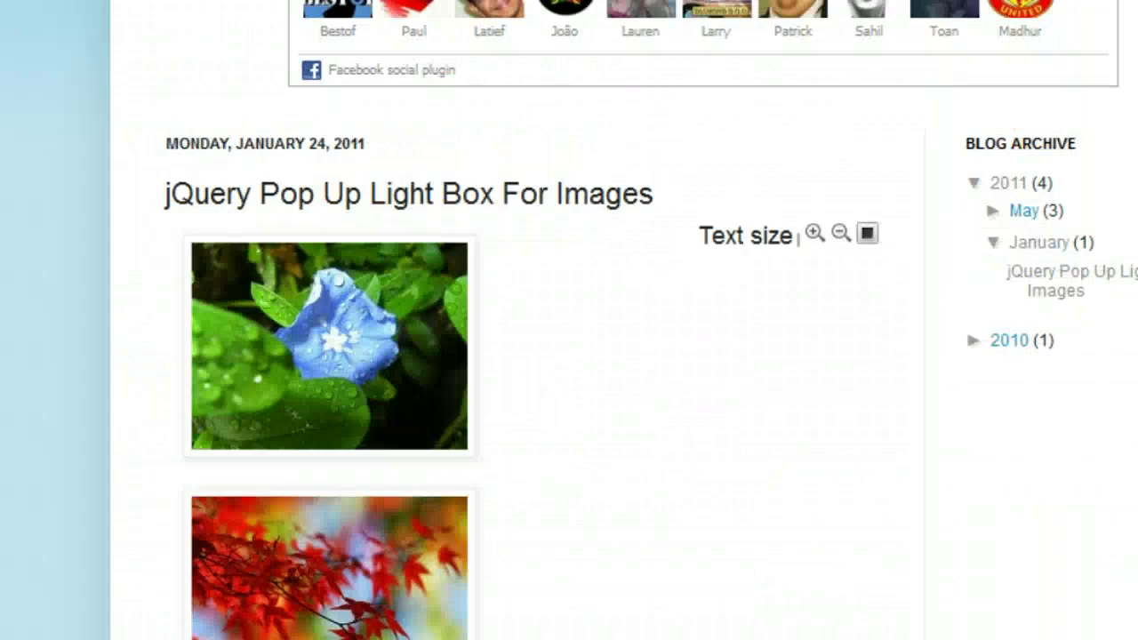
scroll(569, 355, "up", 5)
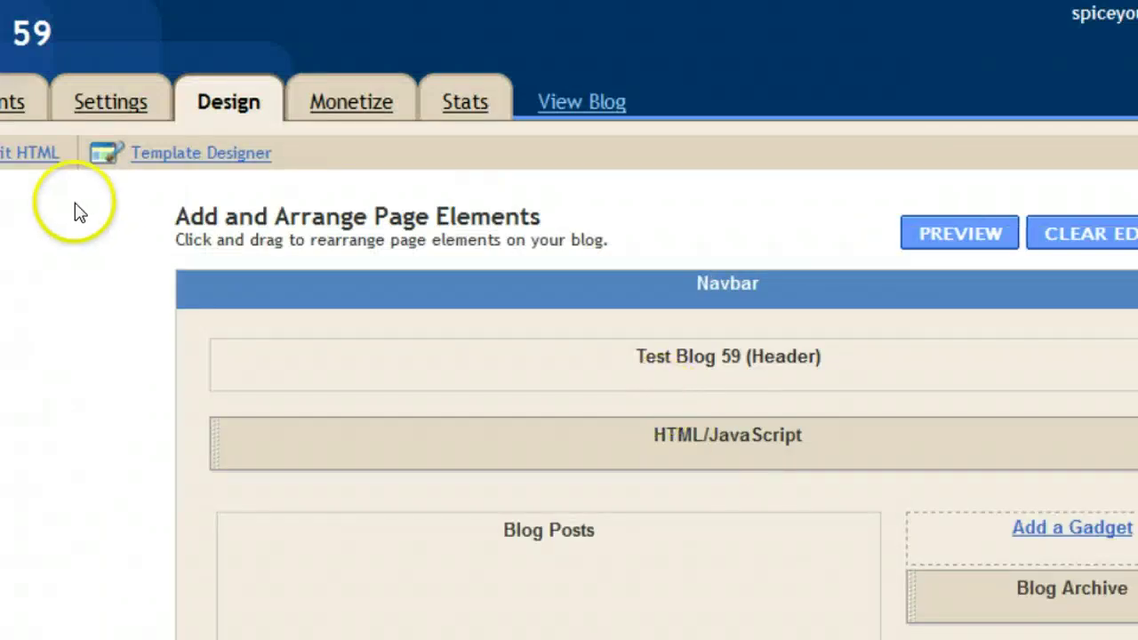
Open the template's Edit HTML page and copy ]]></b:skin> from the tutorial's Step 2
left_click(34, 156)
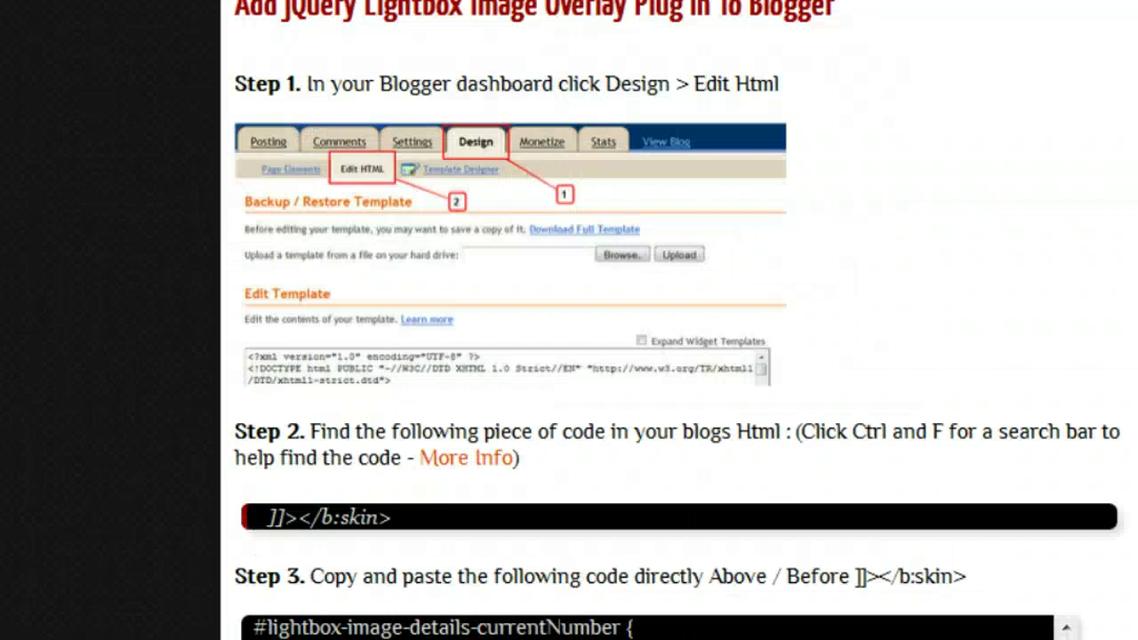
scroll(679, 320, "down", 4)
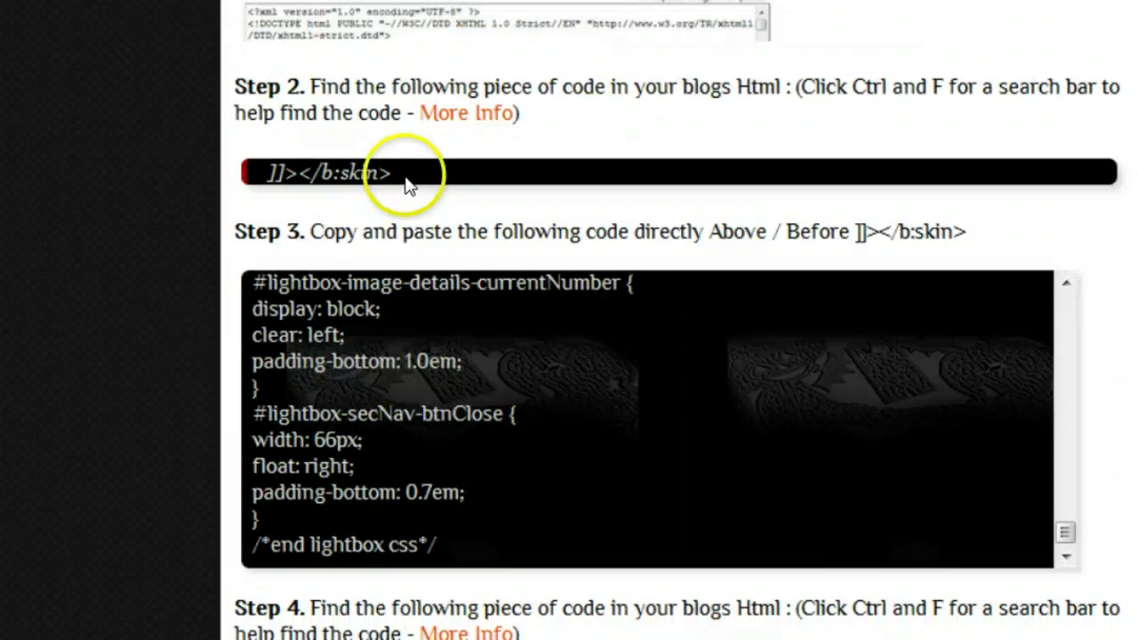
left_click_drag(271, 172, 395, 173)
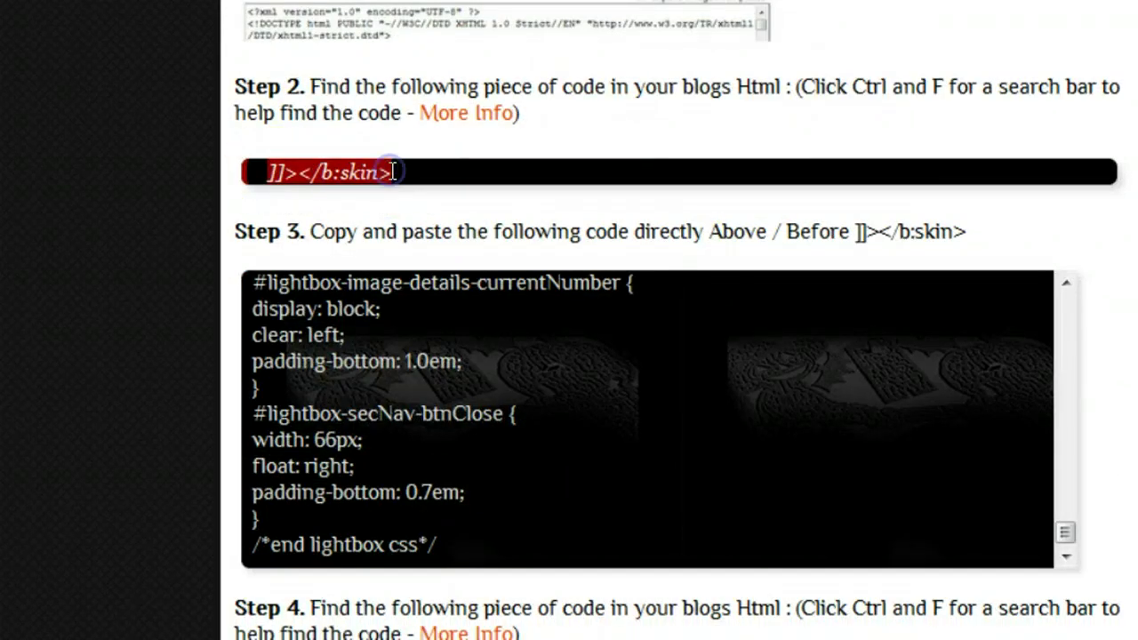
right_click(395, 175)
left_click(432, 193)
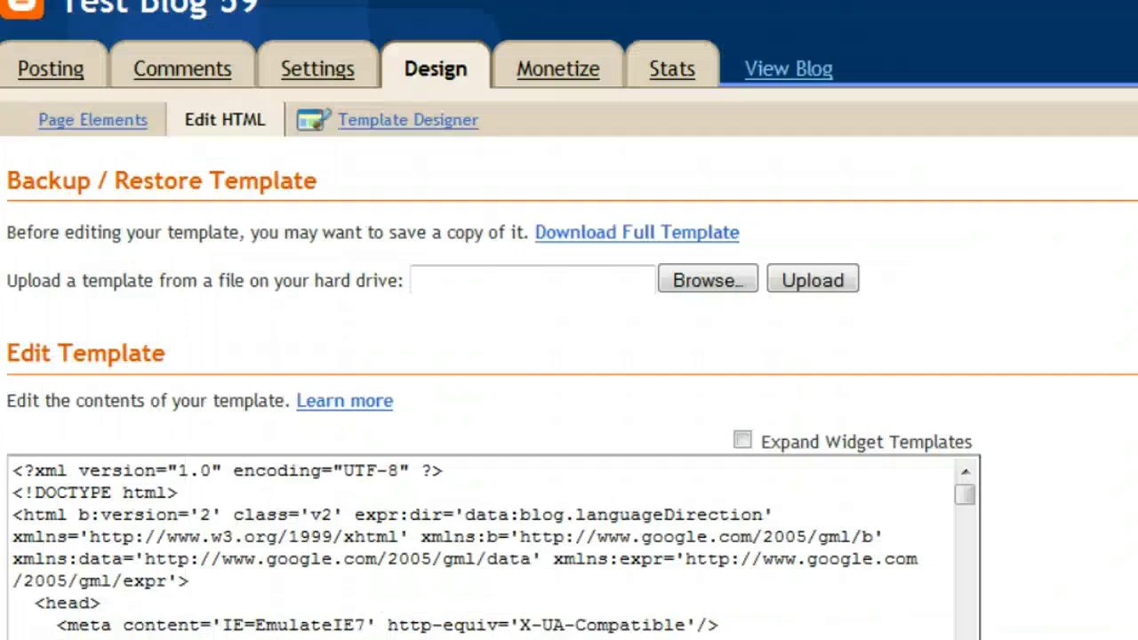
Search the blog template code for ]]></b:skin>
left_click(678, 465)
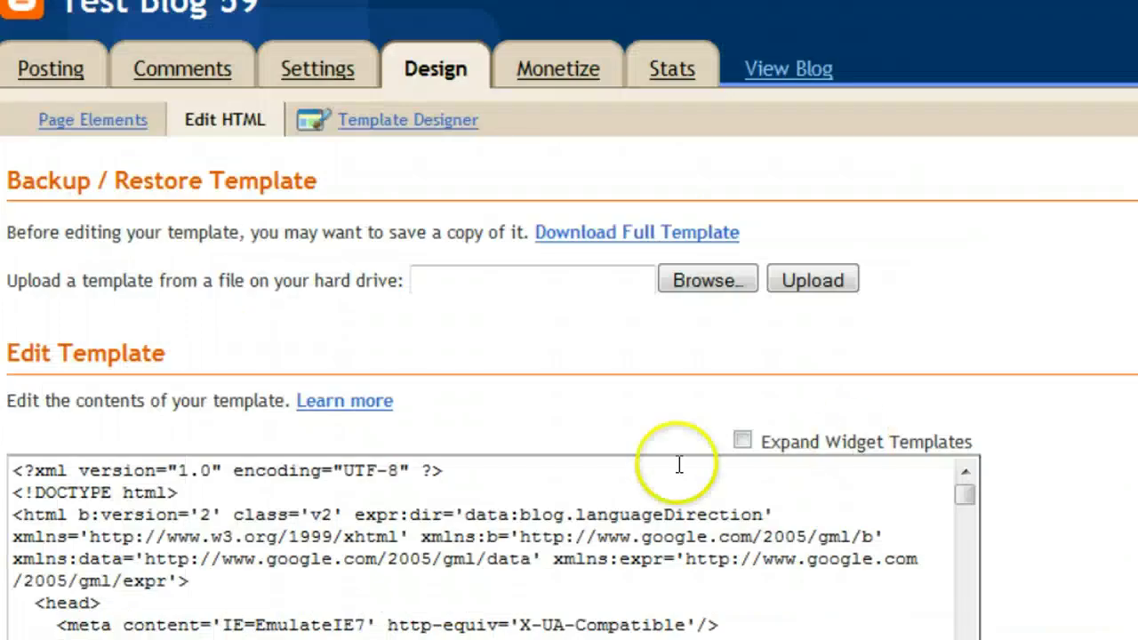
left_click(391, 452)
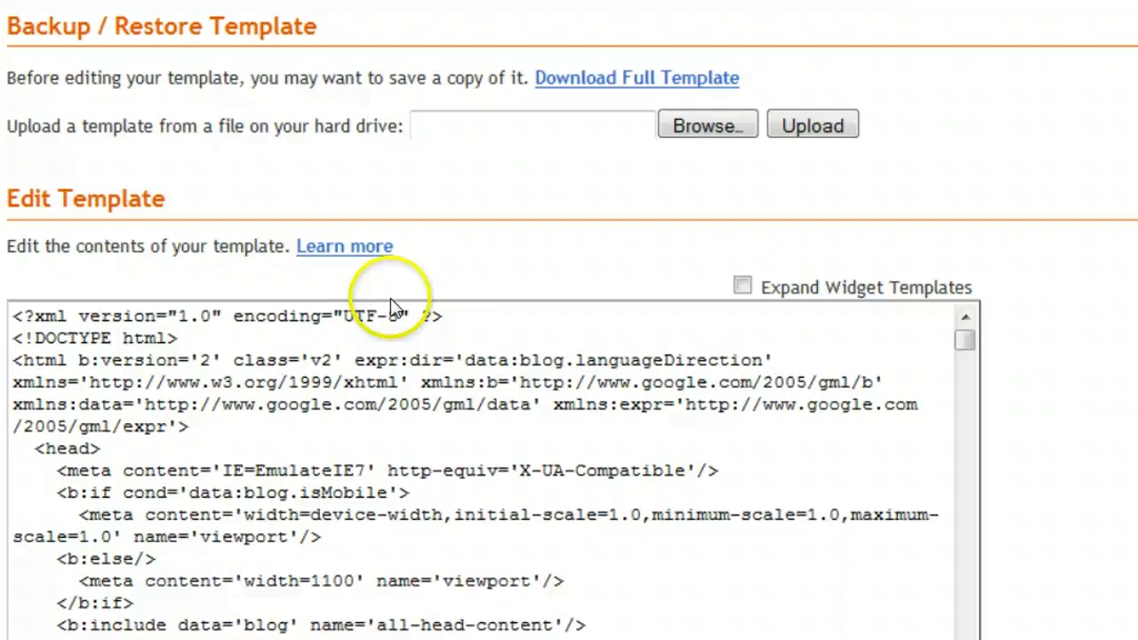
key("ctrl+f")
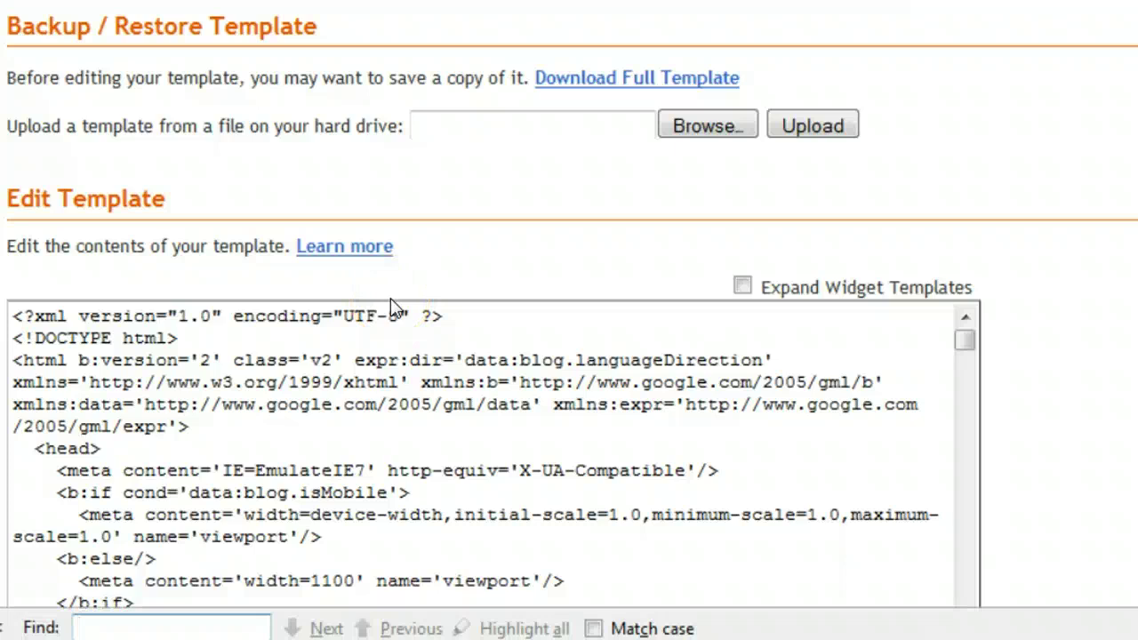
key("ctrl+v")
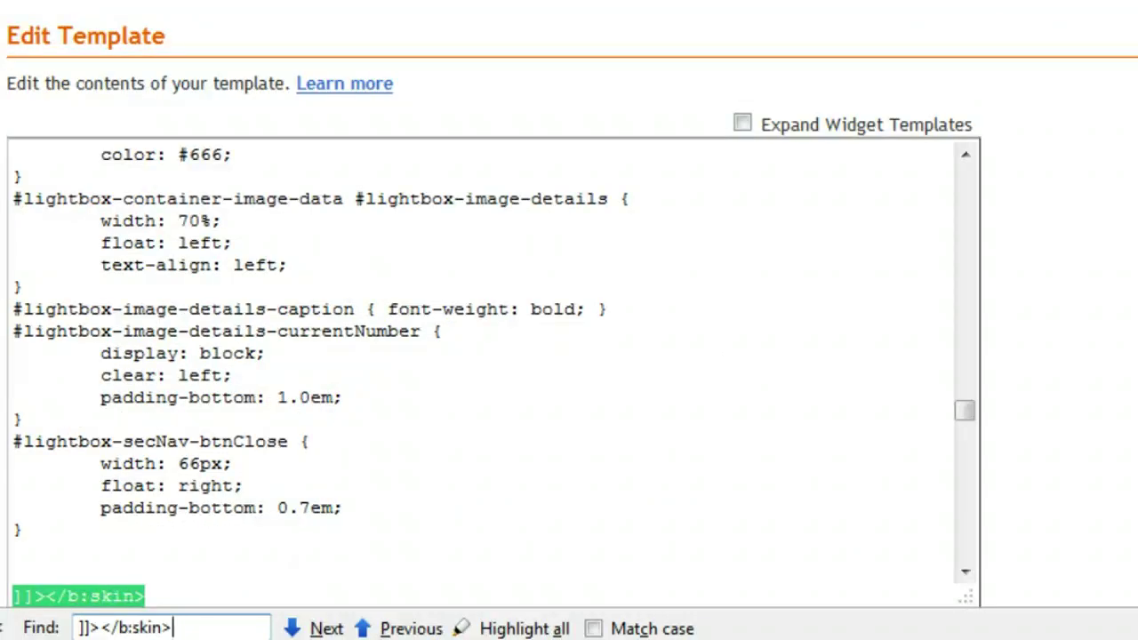
left_click(274, 501)
Select and copy the Step 3 lightbox CSS block from the tutorial
key("ctrl+Tab")
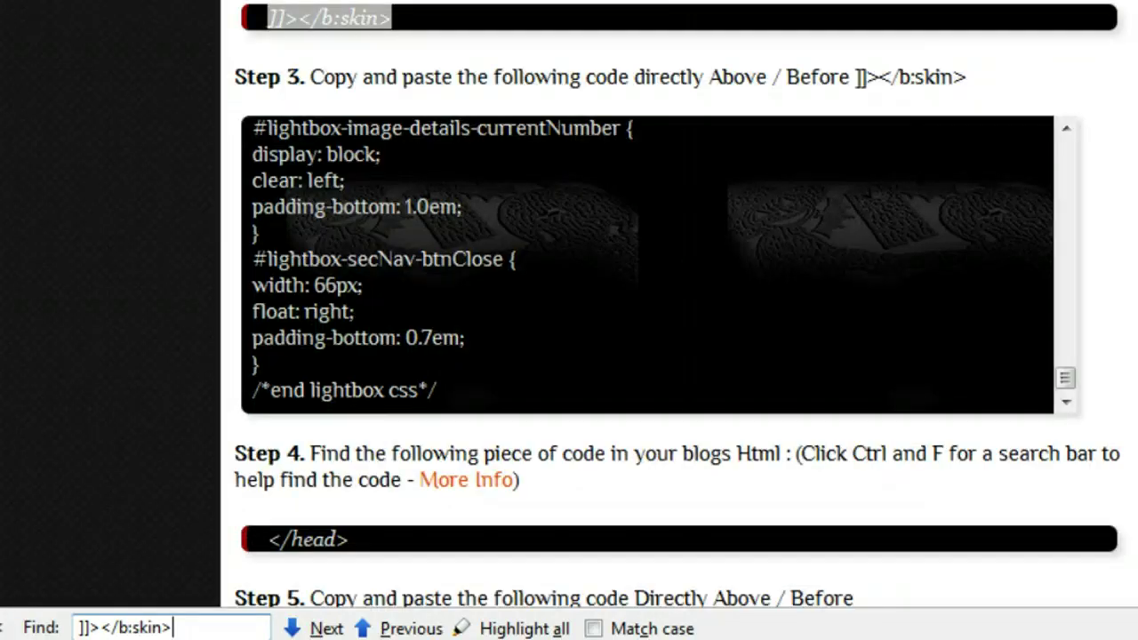
scroll(504, 80, "down", 2)
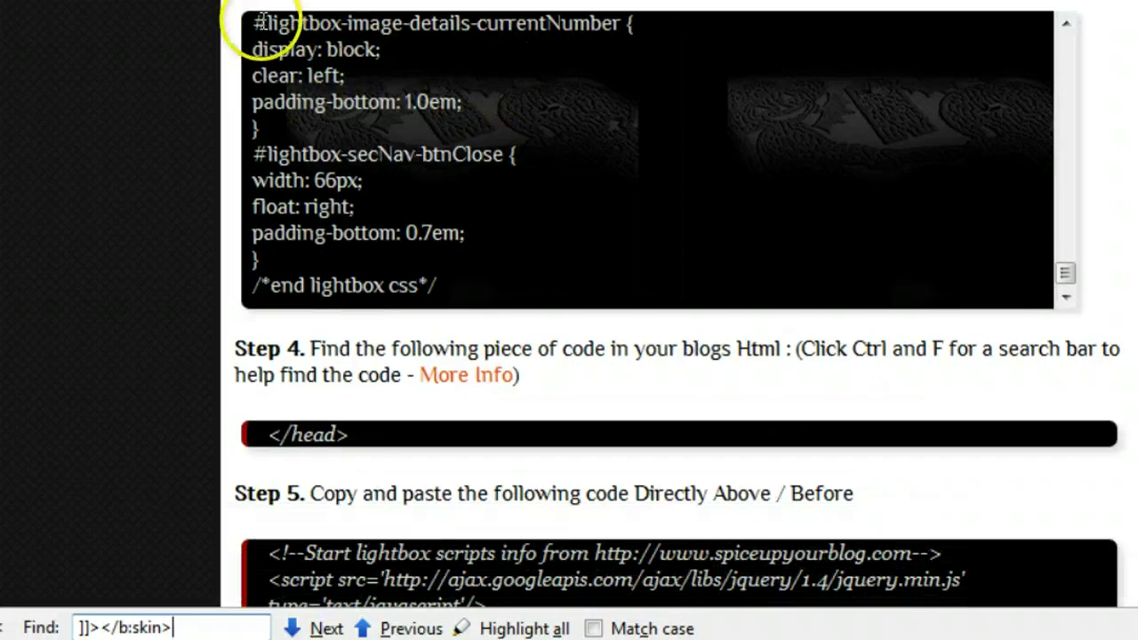
left_click_drag(255, 23, 483, 326)
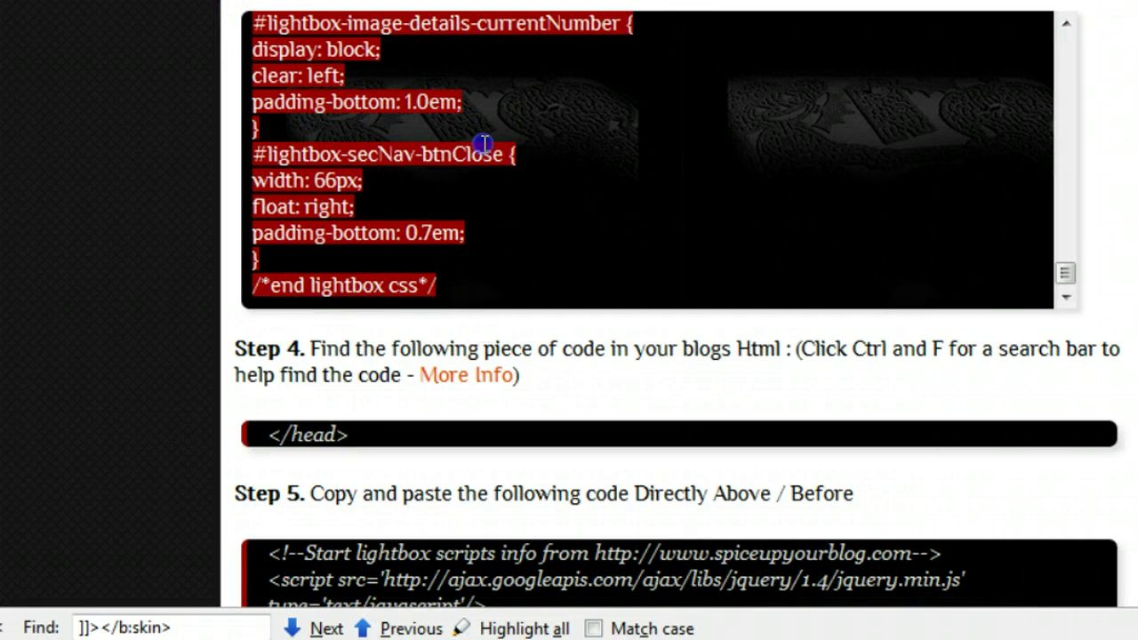
left_click_drag(483, 144, 258, 3)
left_click(770, 232)
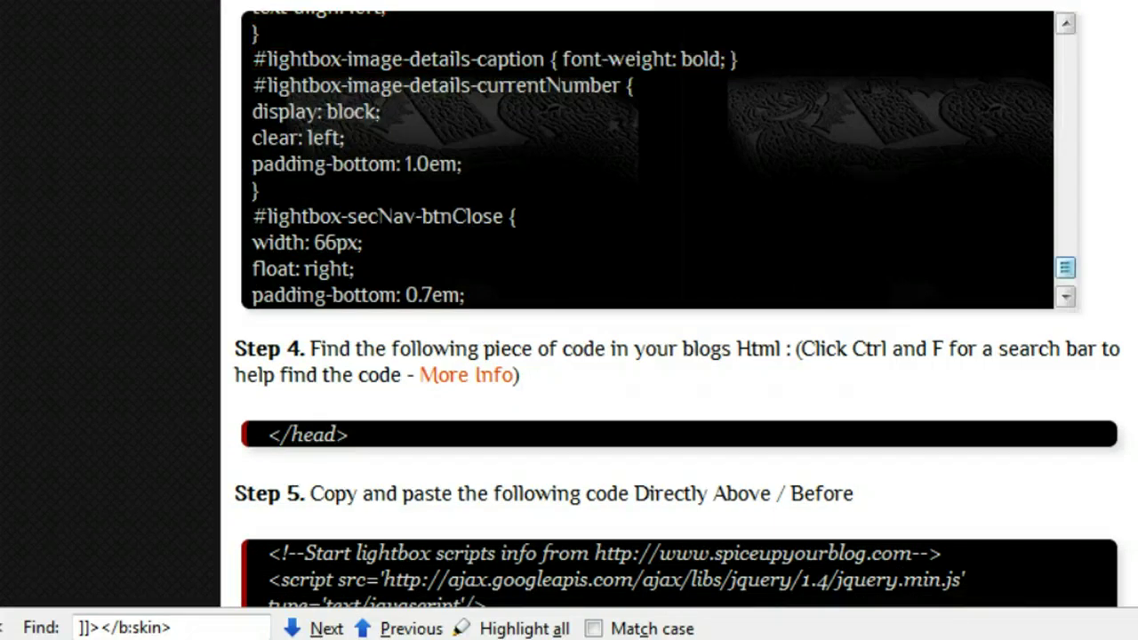
scroll(647, 160, "up", 15)
left_click_drag(254, 29, 511, 152)
left_click(511, 152)
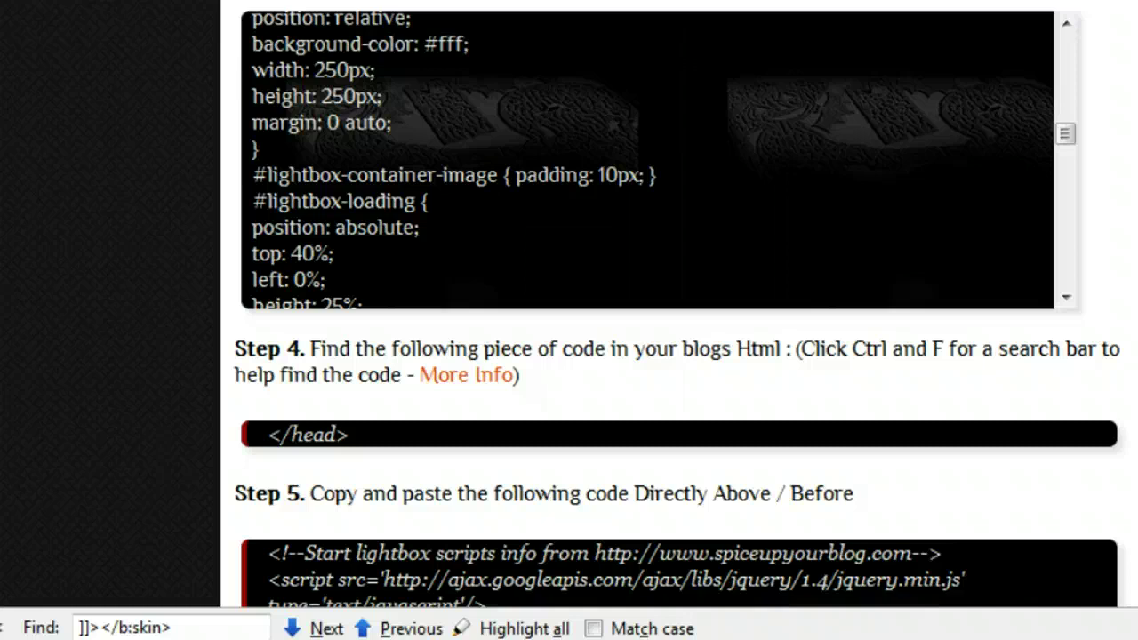
Paste the lightbox CSS just above ]]></b:skin>, then return to the tutorial's Step 5
key("ctrl+Tab")
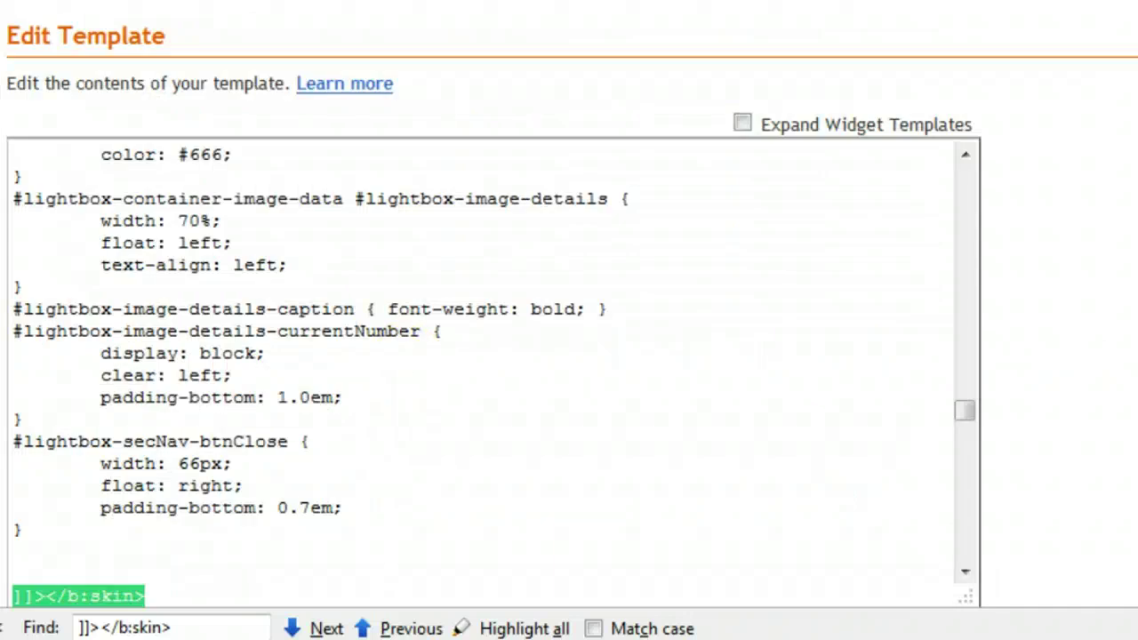
left_click(13, 551)
left_click_drag(13, 551, 111, 281)
left_click(503, 224)
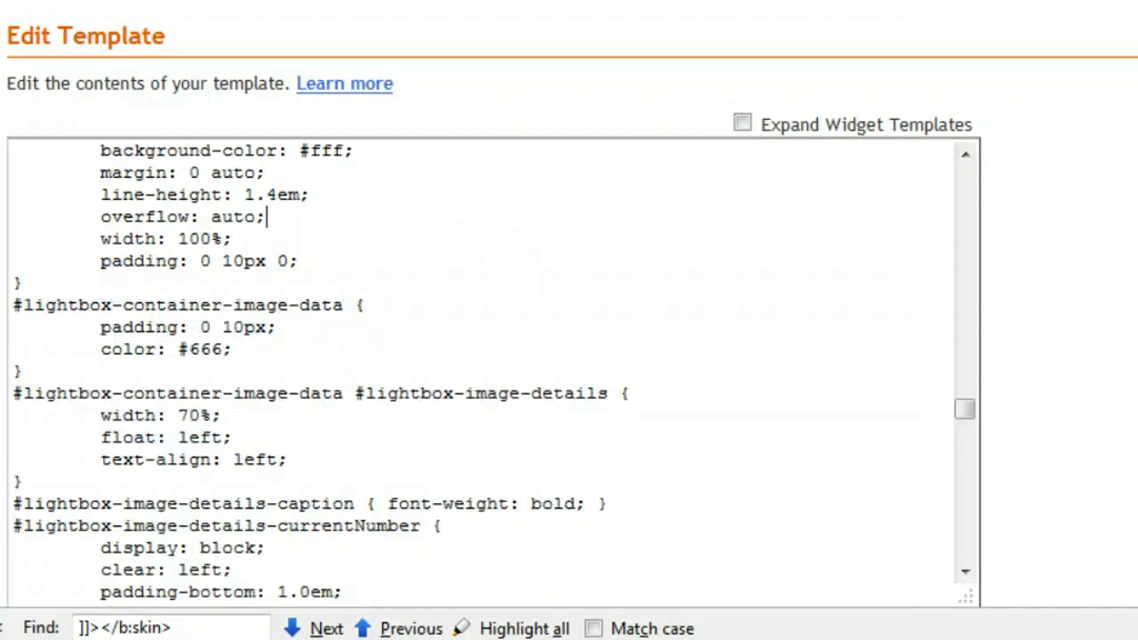
key("ctrl+Tab")
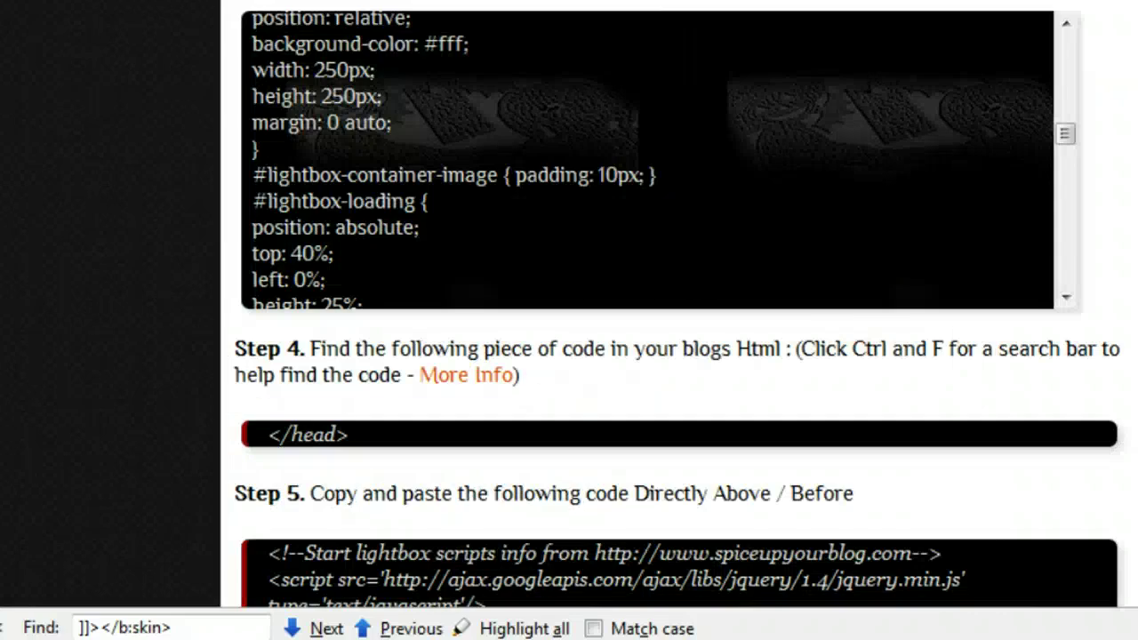
scroll(680, 306, "down", 5)
key("Escape")
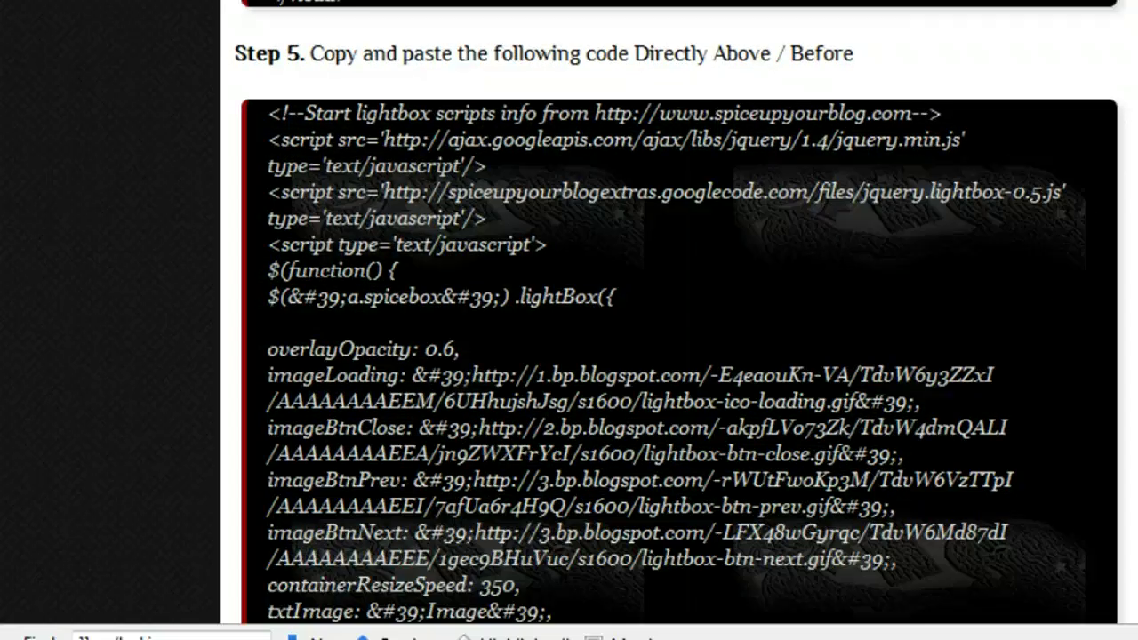
Copy </head> from Step 4 and find it in the template code
scroll(284, 204, "up", 2)
left_click_drag(273, 131, 354, 132)
right_click(340, 140)
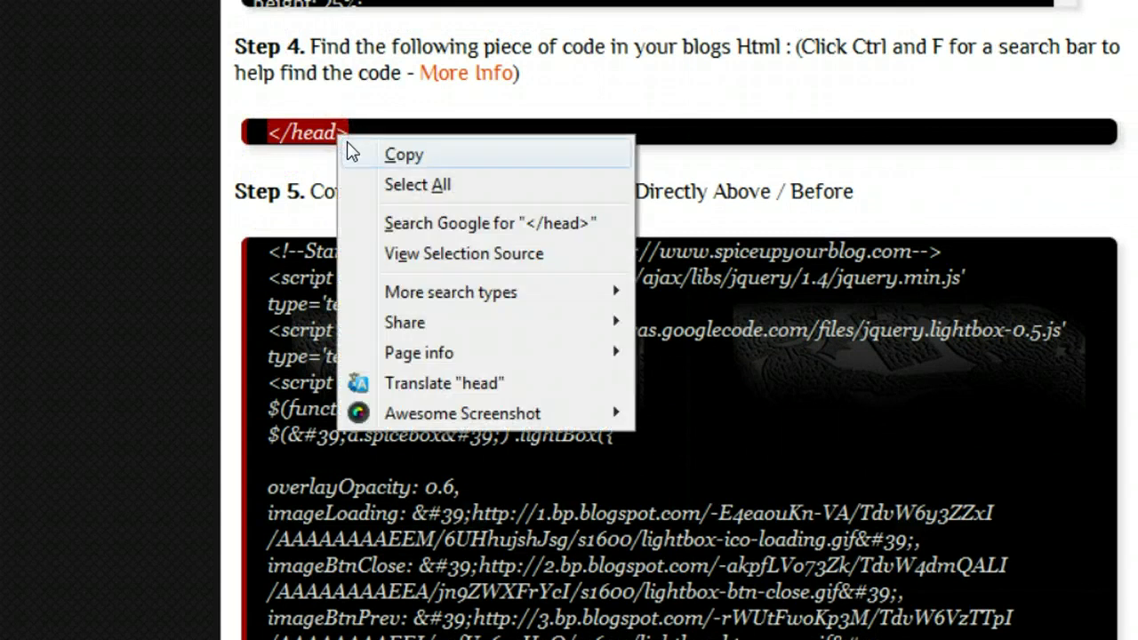
left_click(403, 155)
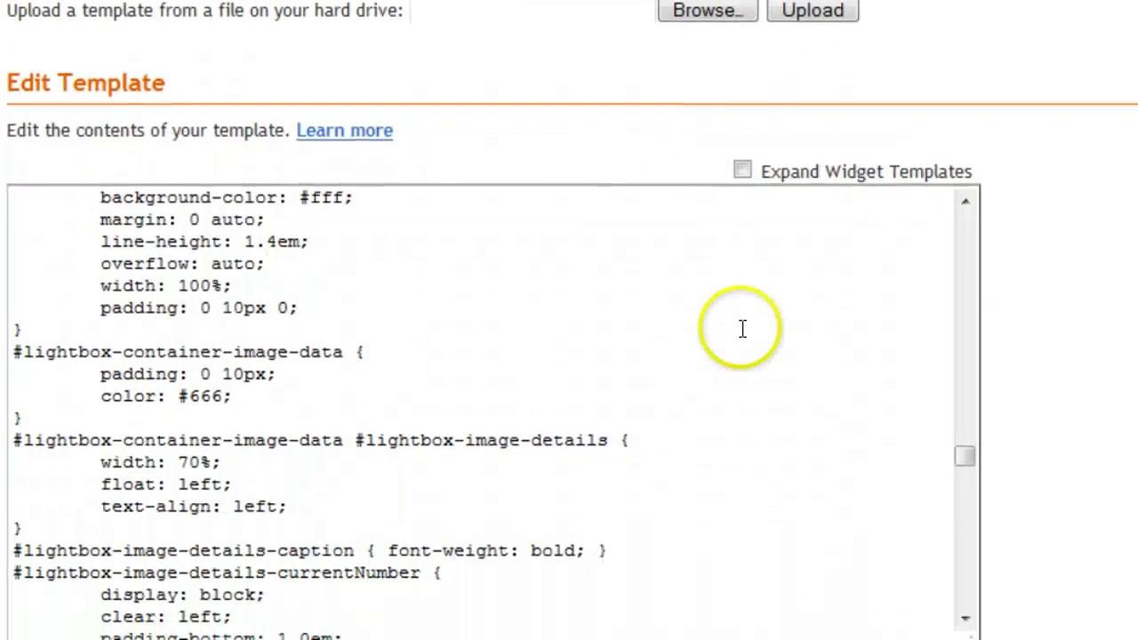
key("ctrl+v")
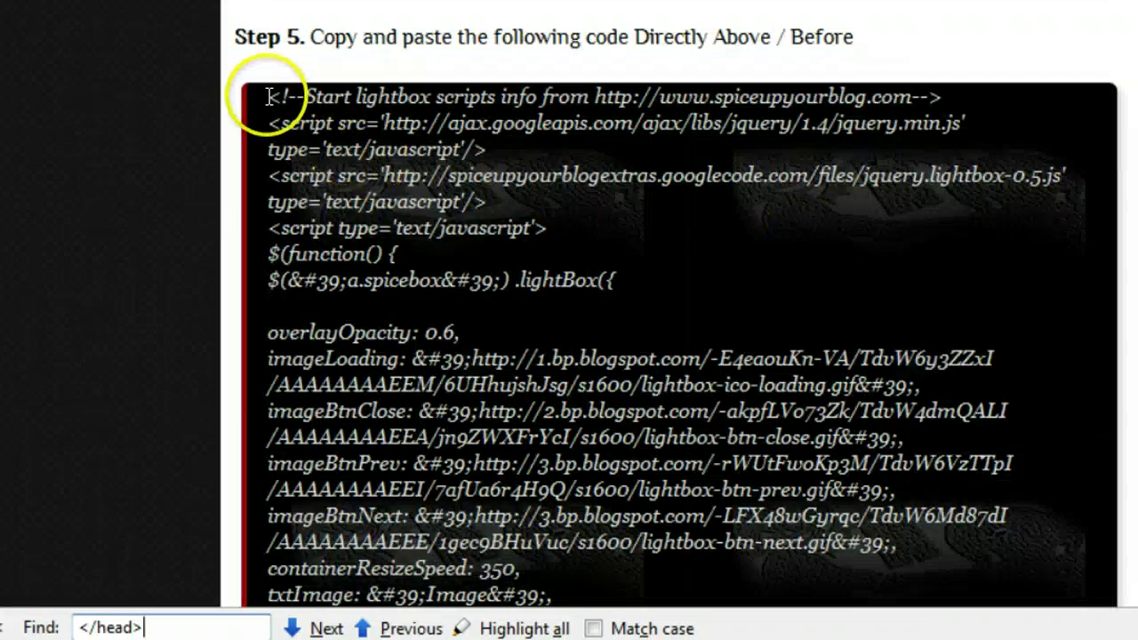
Copy the Step 5 lightbox script and paste it above </head> in the template
left_click_drag(266, 96, 767, 515)
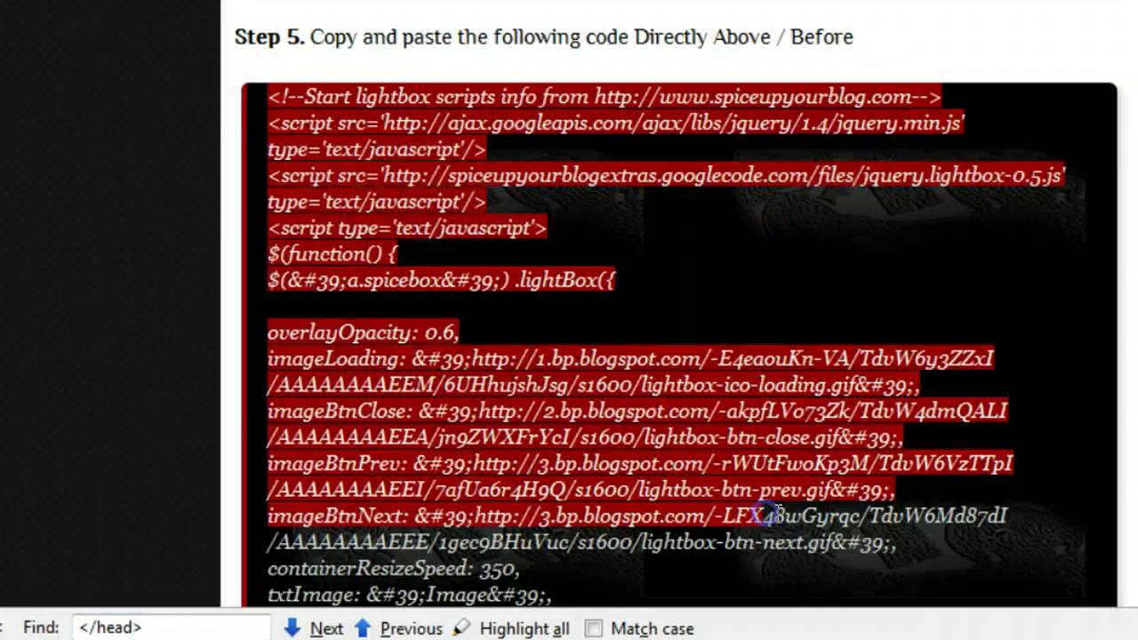
scroll(680, 302, "down", 5)
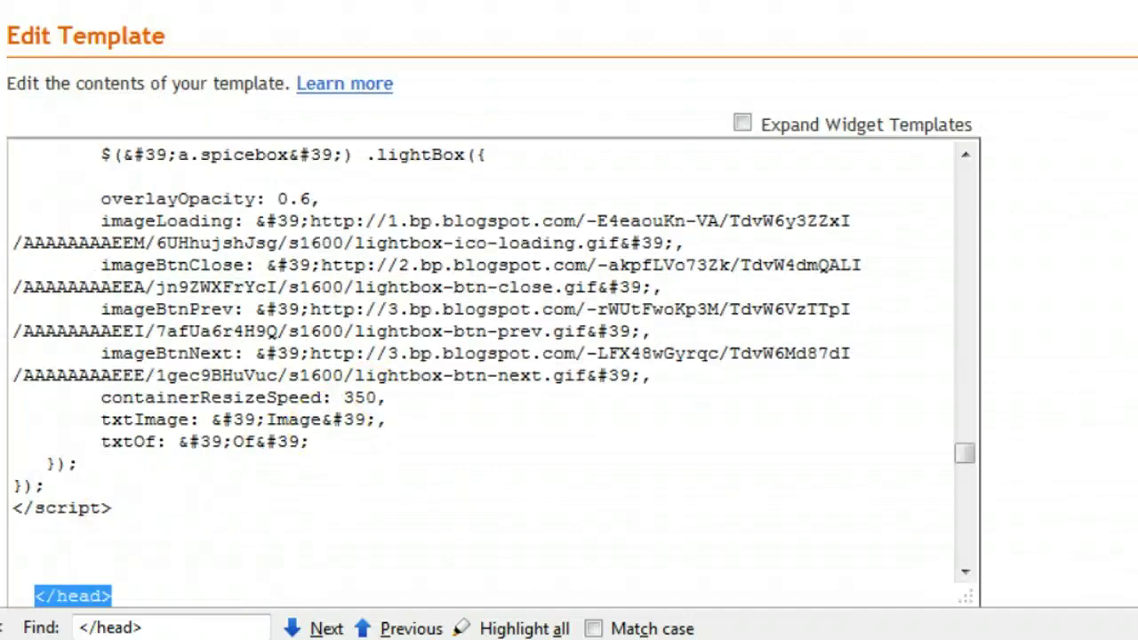
left_click_drag(115, 495, 11, 430)
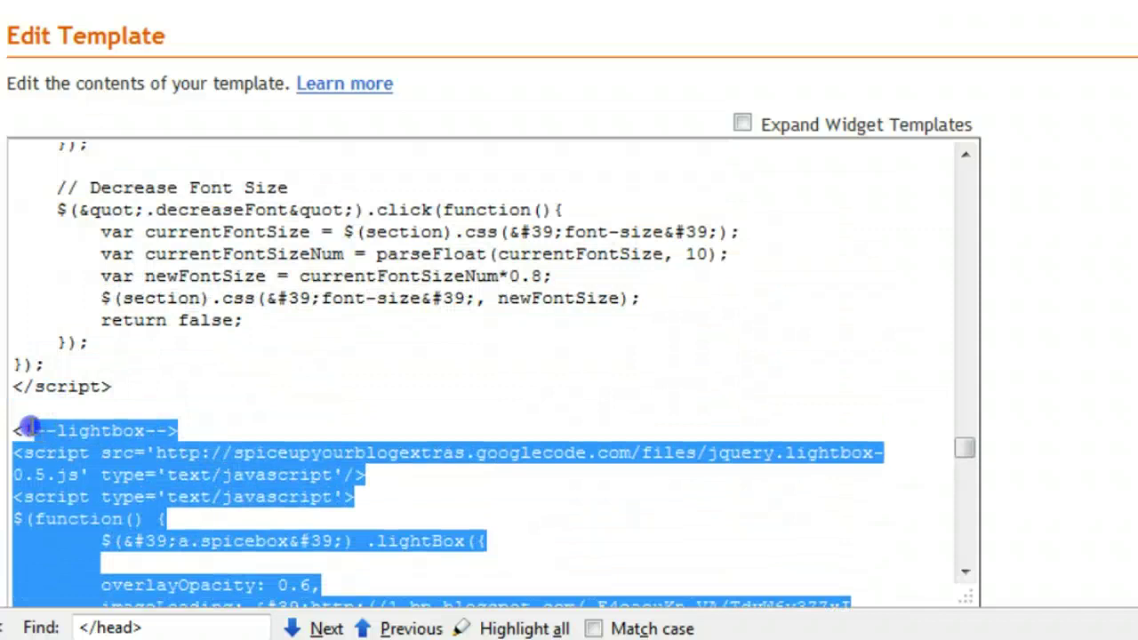
left_click(489, 278)
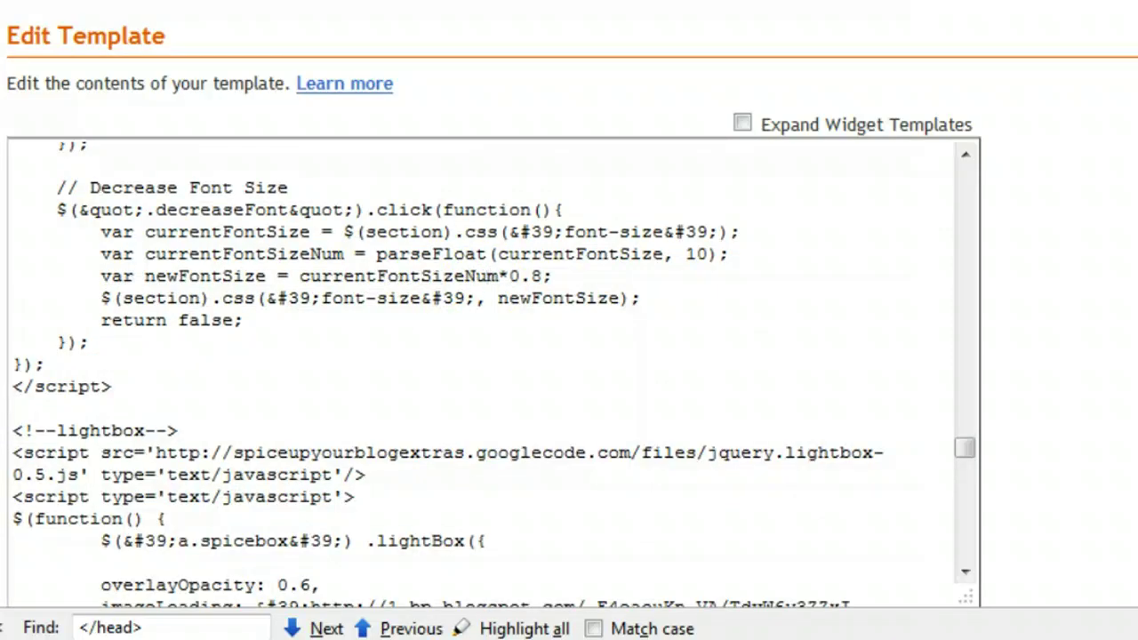
key("ctrl+Tab")
Scroll the demo post down to its footer and open its Edit Post link
scroll(675, 302, "down", 5)
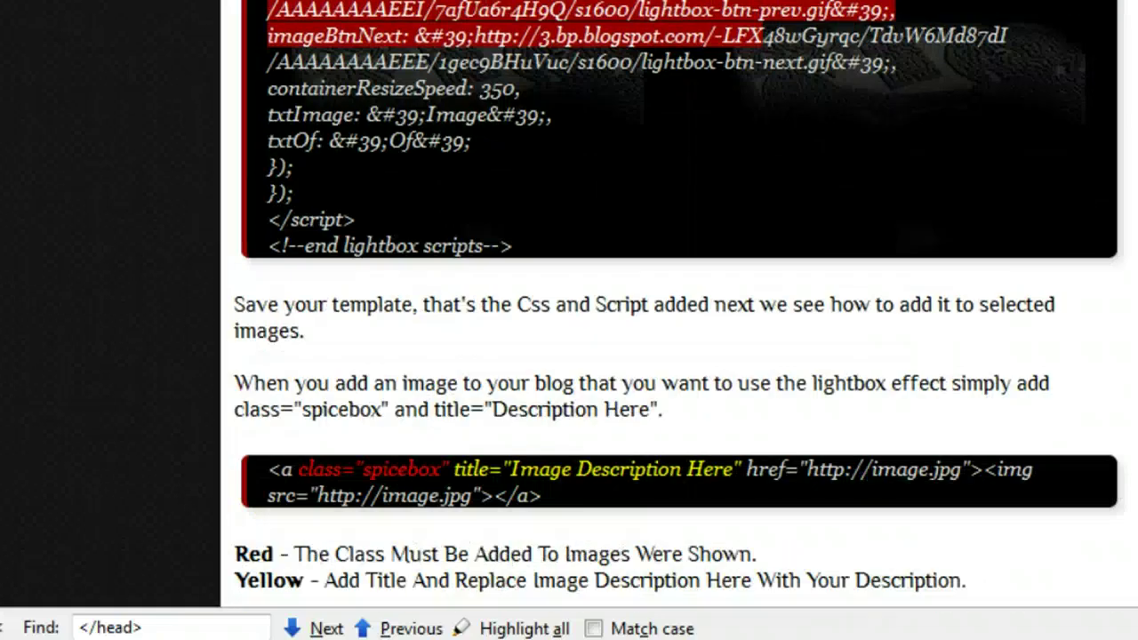
scroll(675, 302, "down", 2)
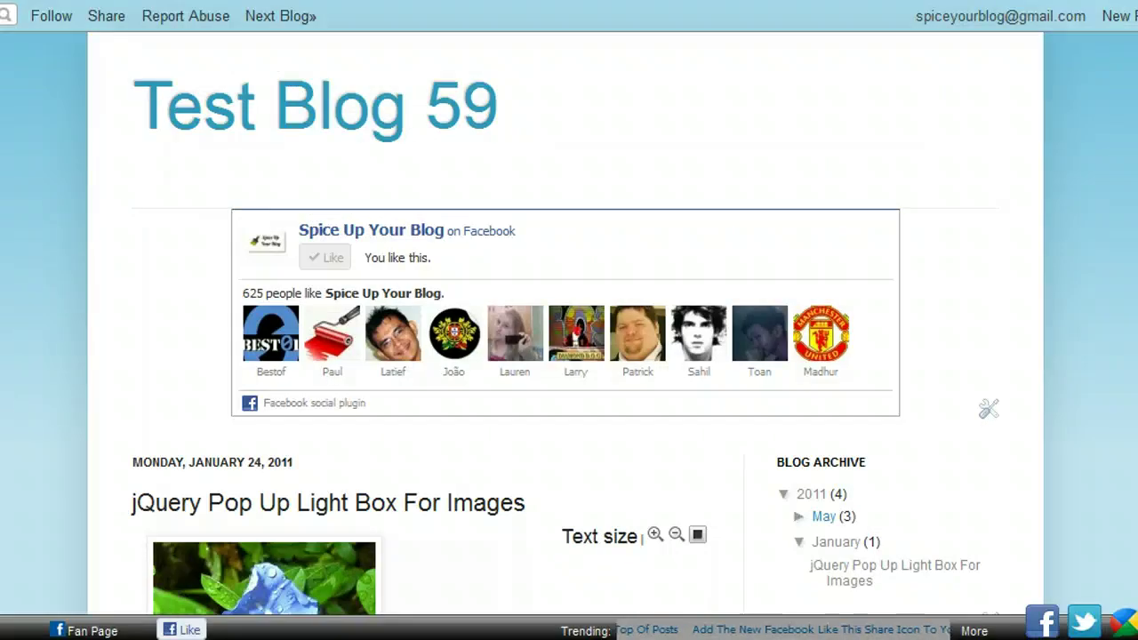
scroll(569, 320, "down", 15)
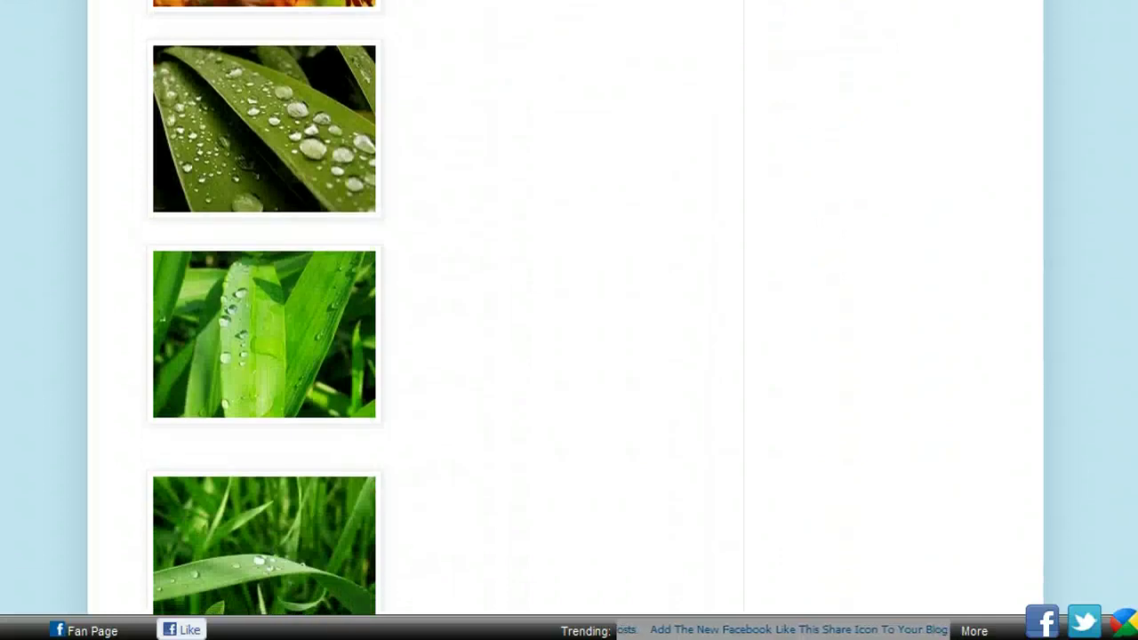
scroll(596, 508, "down", 5)
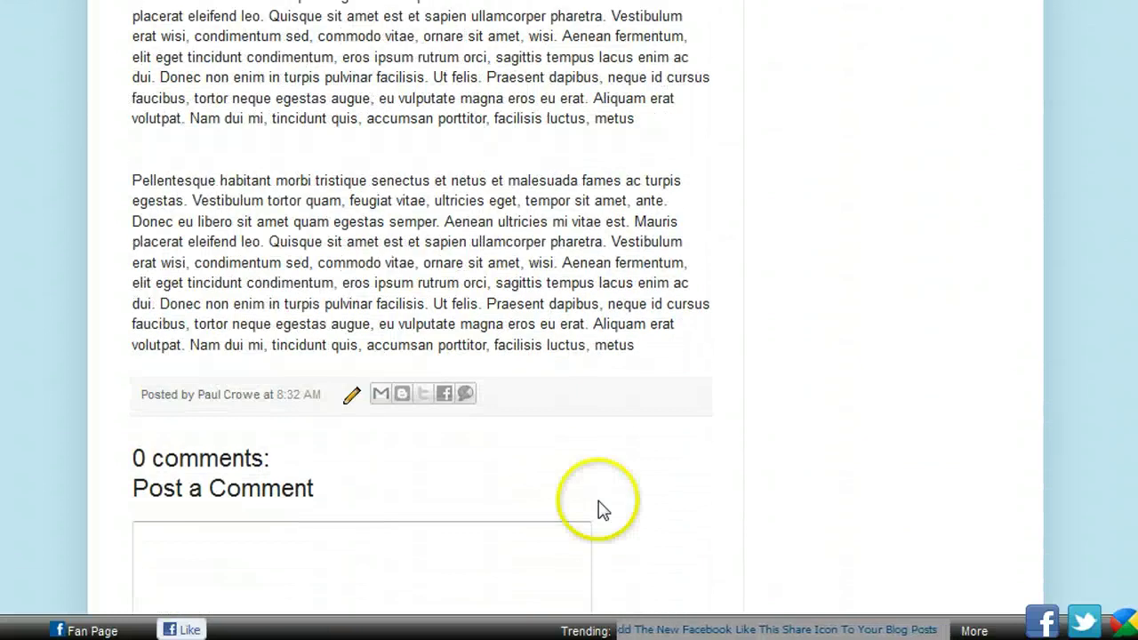
right_click(351, 396)
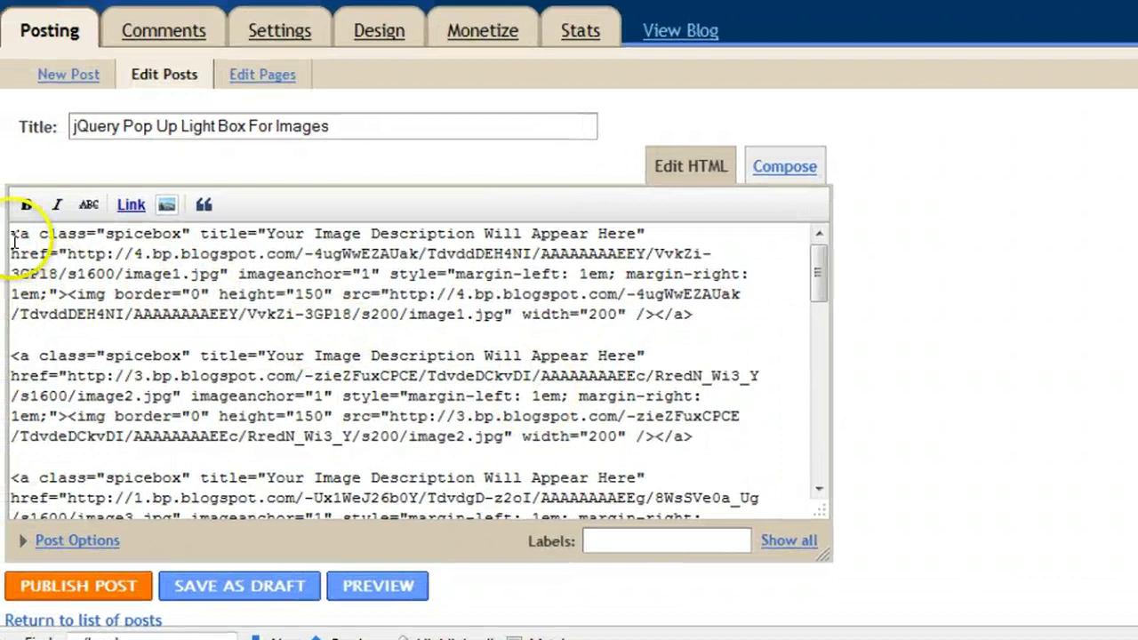
Inspect the first image link's HTML, previewing in Compose, and highlight its spicebox class and title
left_click_drag(10, 251, 20, 253)
left_click_drag(27, 184, 467, 398)
left_click(584, 421)
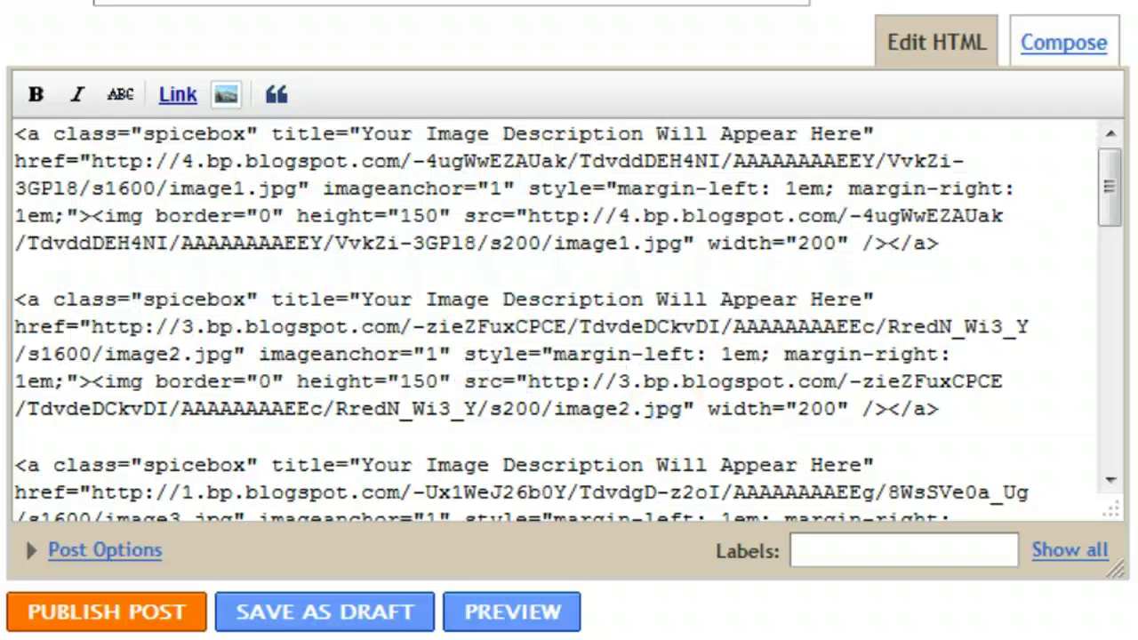
left_click(1063, 42)
left_click(935, 42)
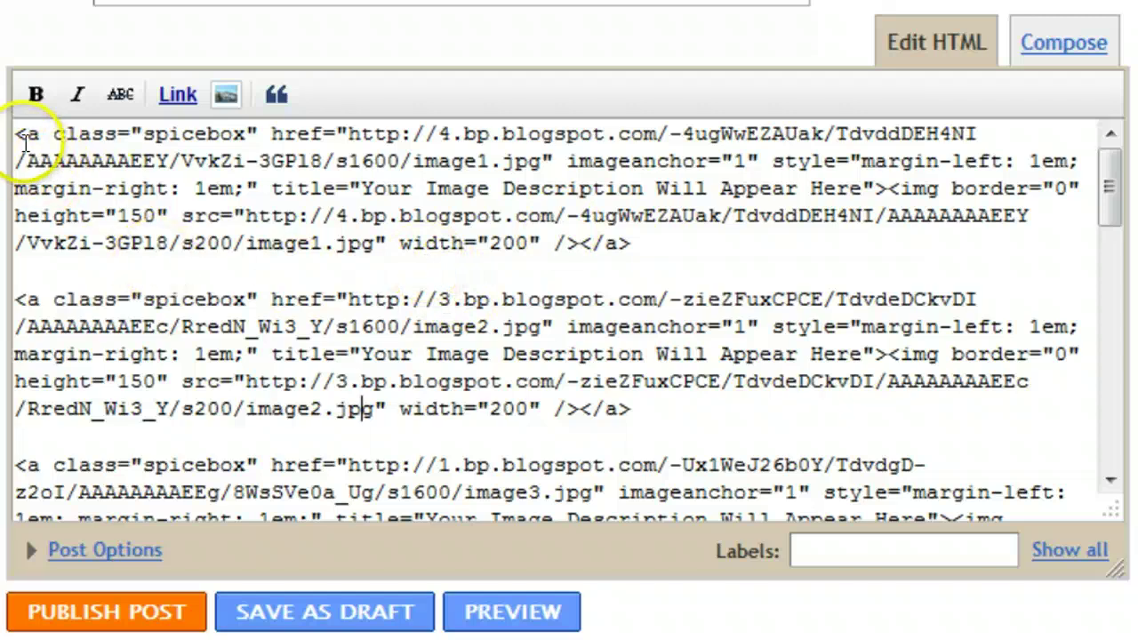
left_click_drag(42, 133, 188, 133)
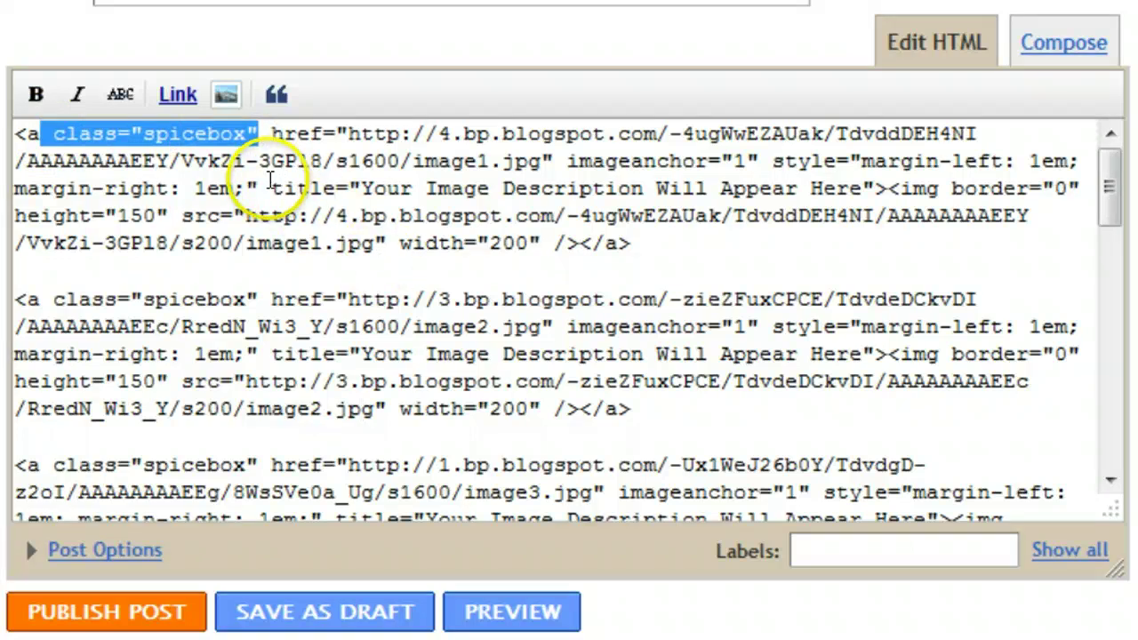
left_click_drag(271, 188, 660, 187)
left_click_drag(735, 188, 873, 188)
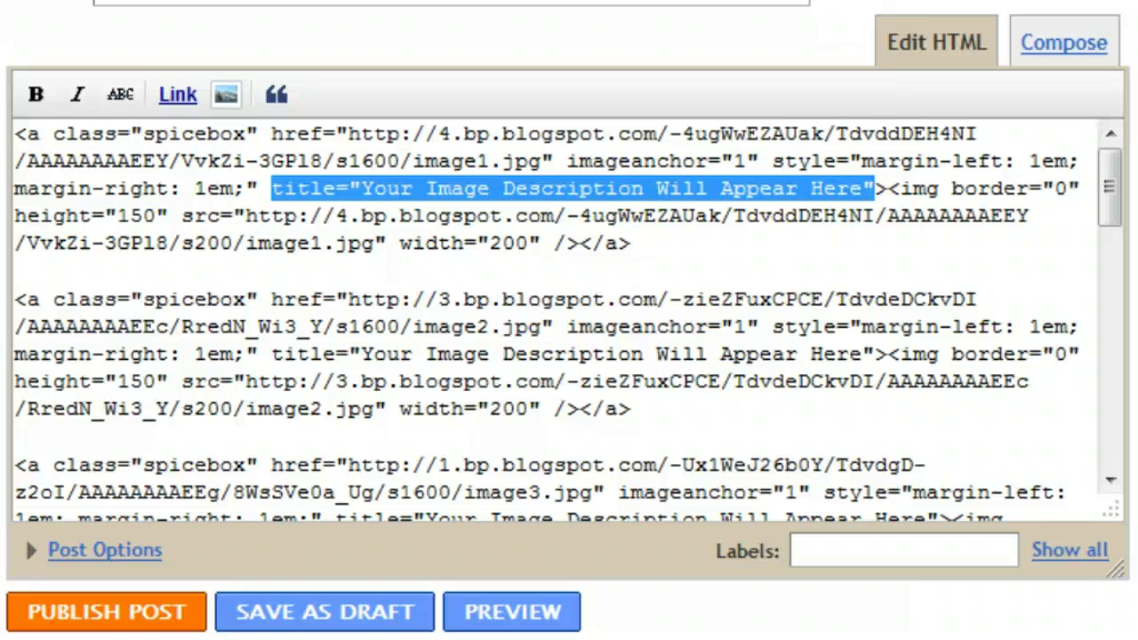
left_click(876, 354)
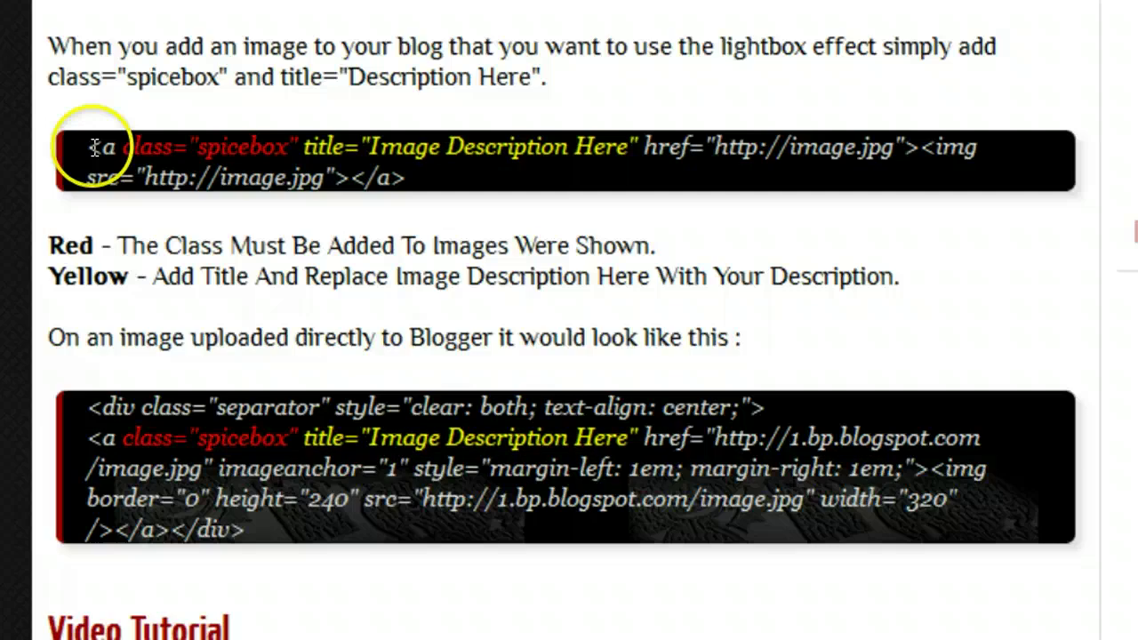
Highlight the tutorial's basic and Blogger-uploaded image-link examples and their class and title attributes
left_click_drag(95, 149, 1010, 135)
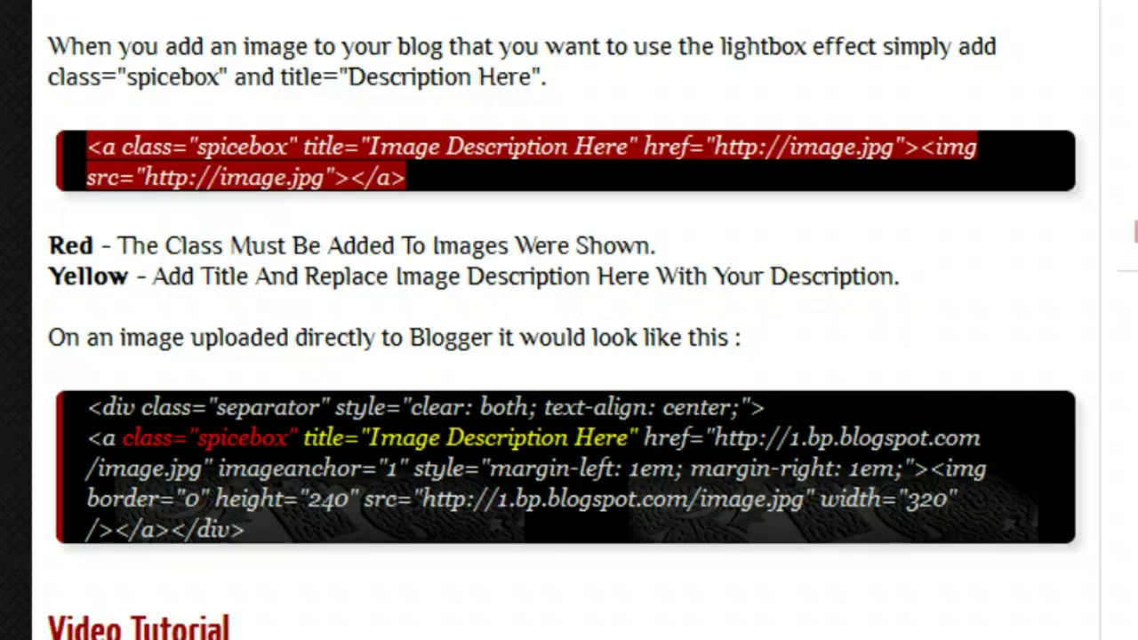
left_click(585, 242)
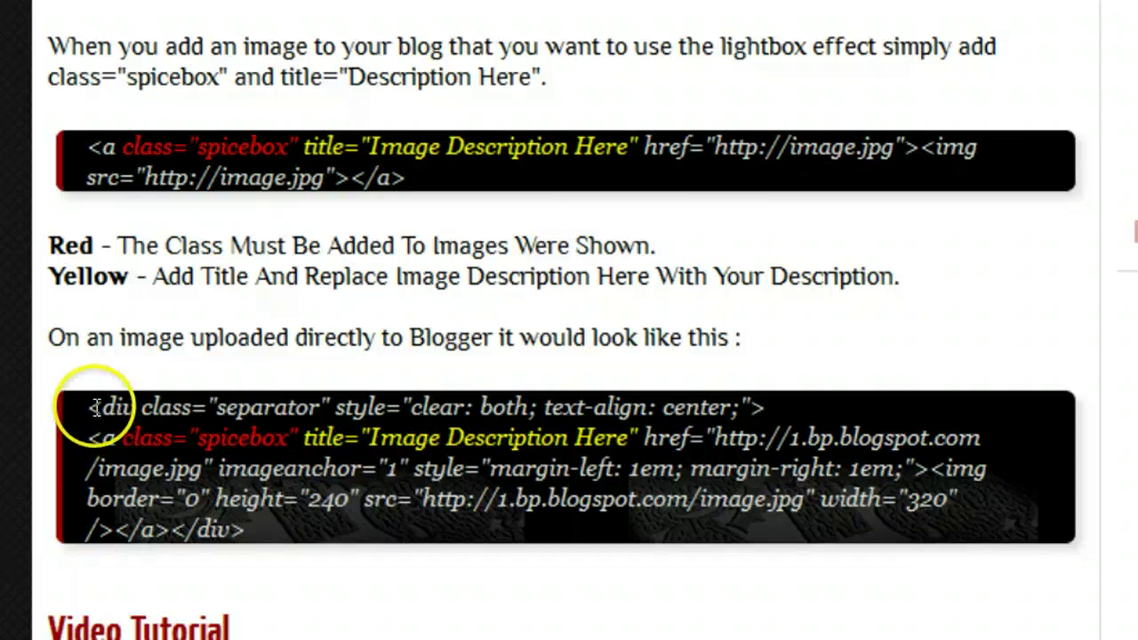
left_click_drag(86, 406, 245, 529)
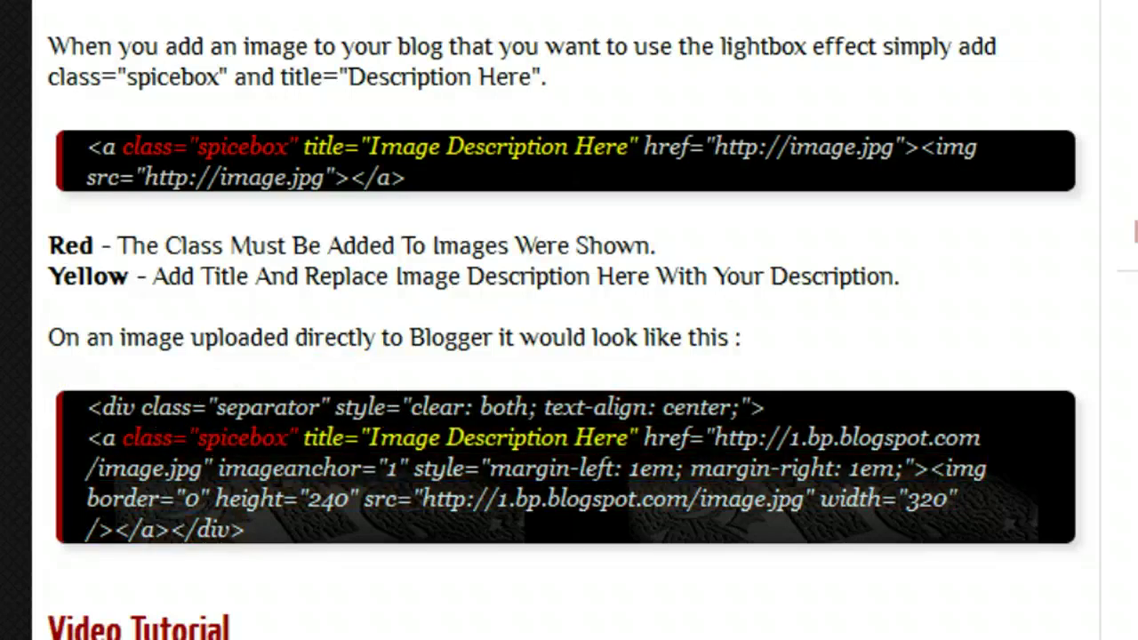
left_click_drag(126, 438, 554, 438)
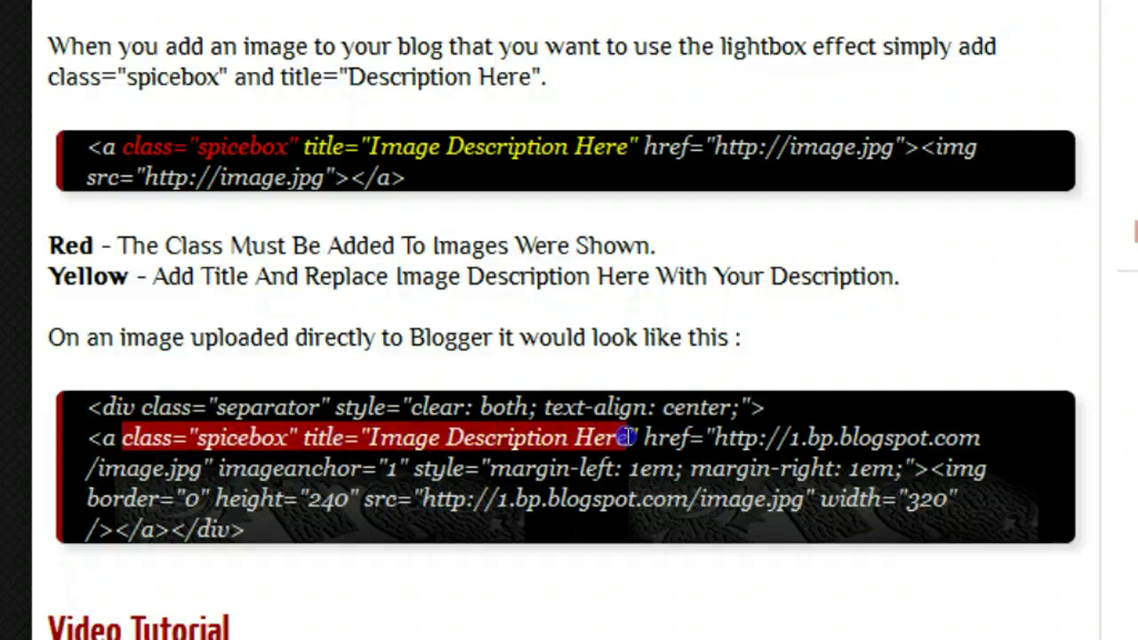
left_click(786, 381)
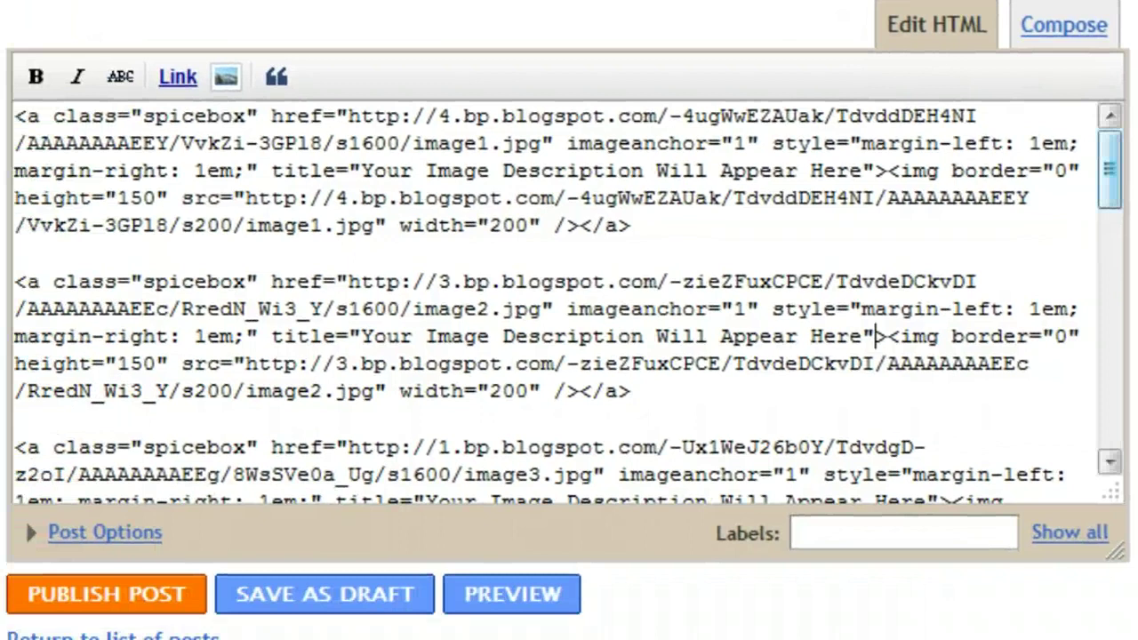
Add a blank line after the image5 code at the end of the post
scroll(560, 302, "down", 5)
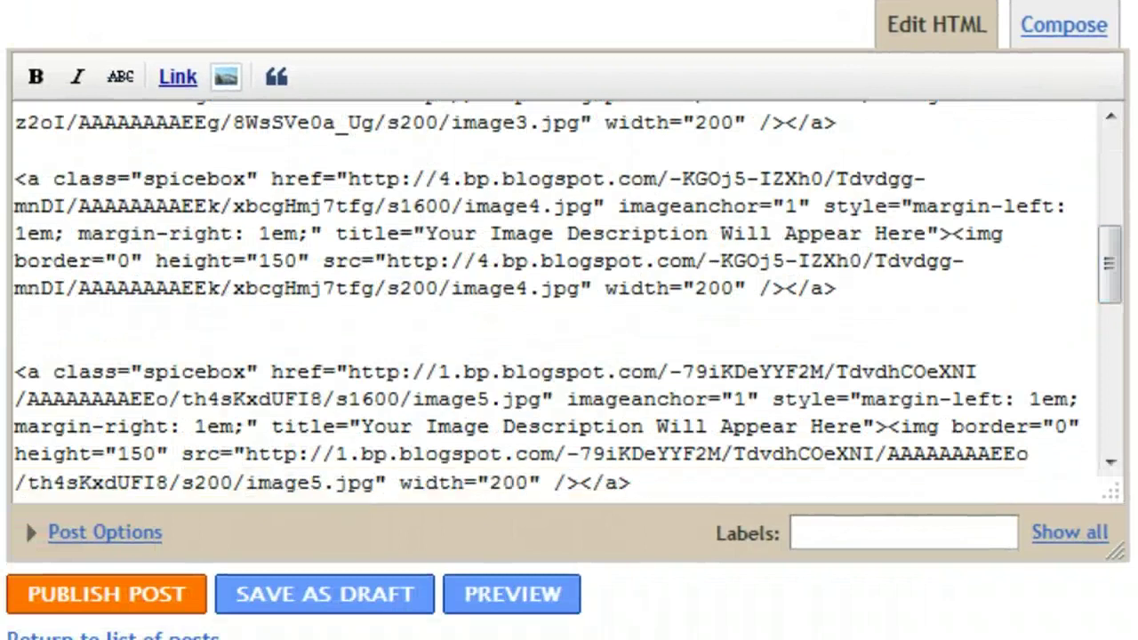
scroll(569, 297, "down", 3)
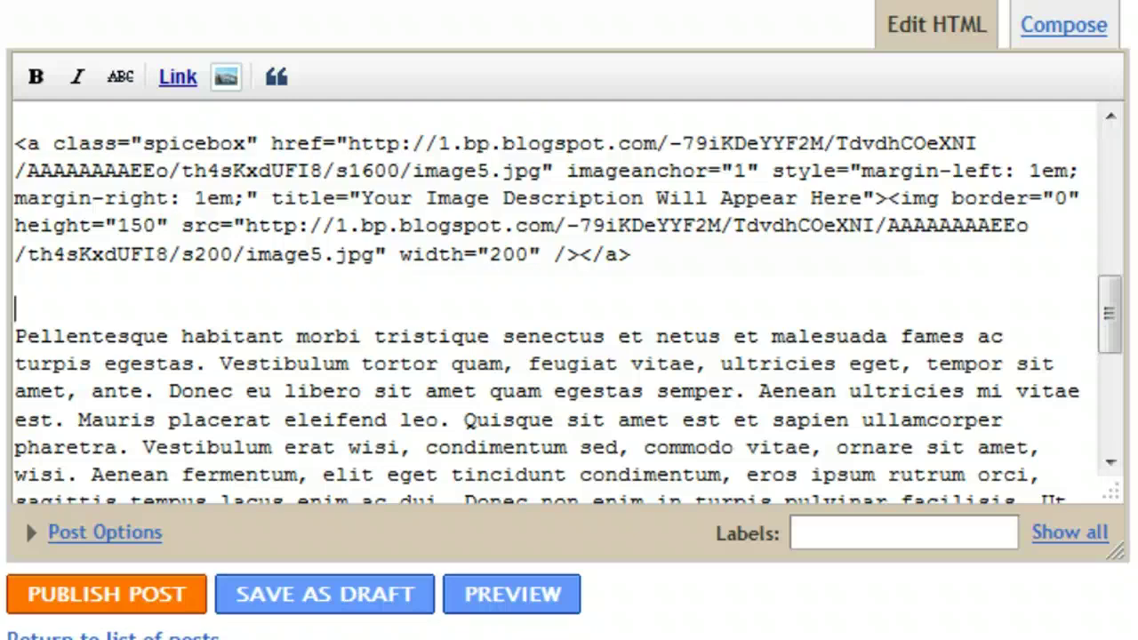
key("Return")
left_click(725, 319)
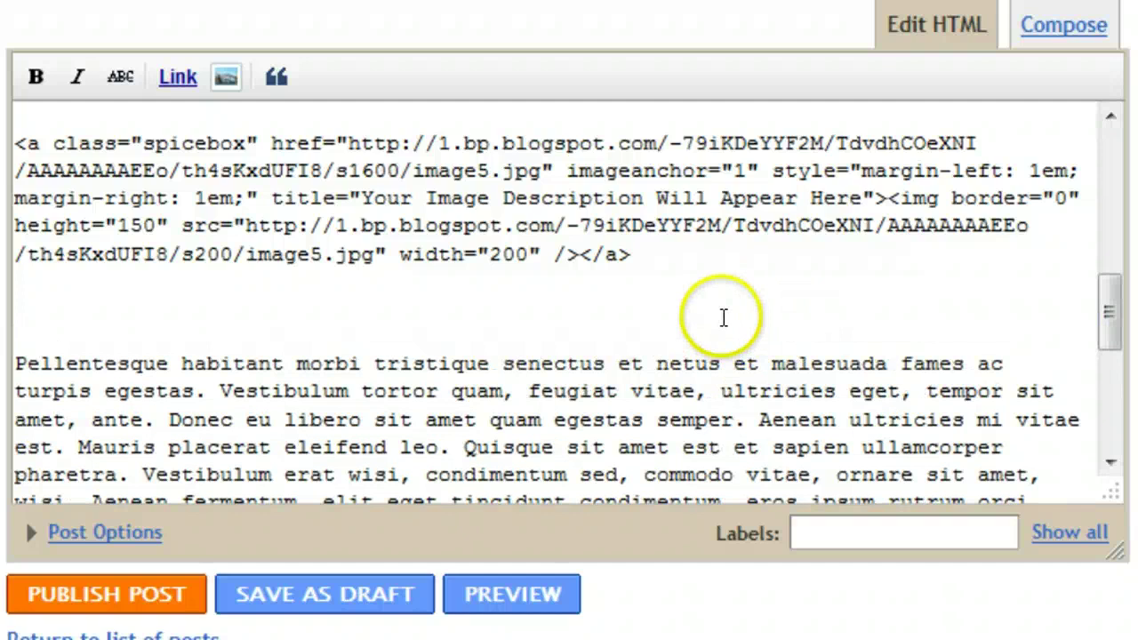
Upload Koala.jpg from Pictures > Sample Pictures and insert it into the post
left_click(226, 76)
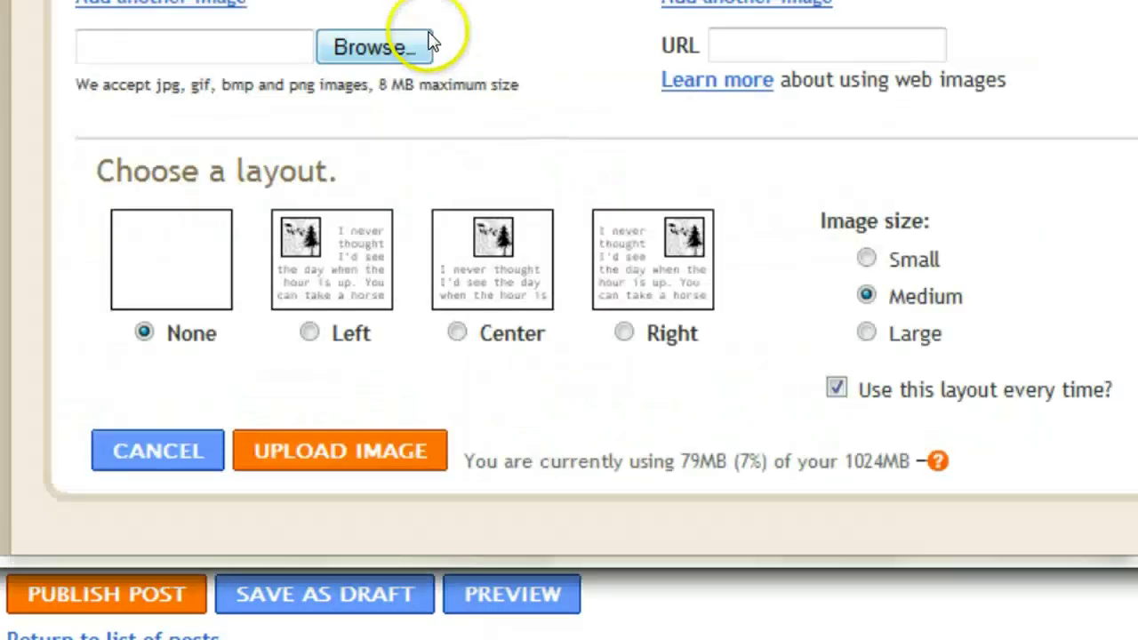
left_click(403, 45)
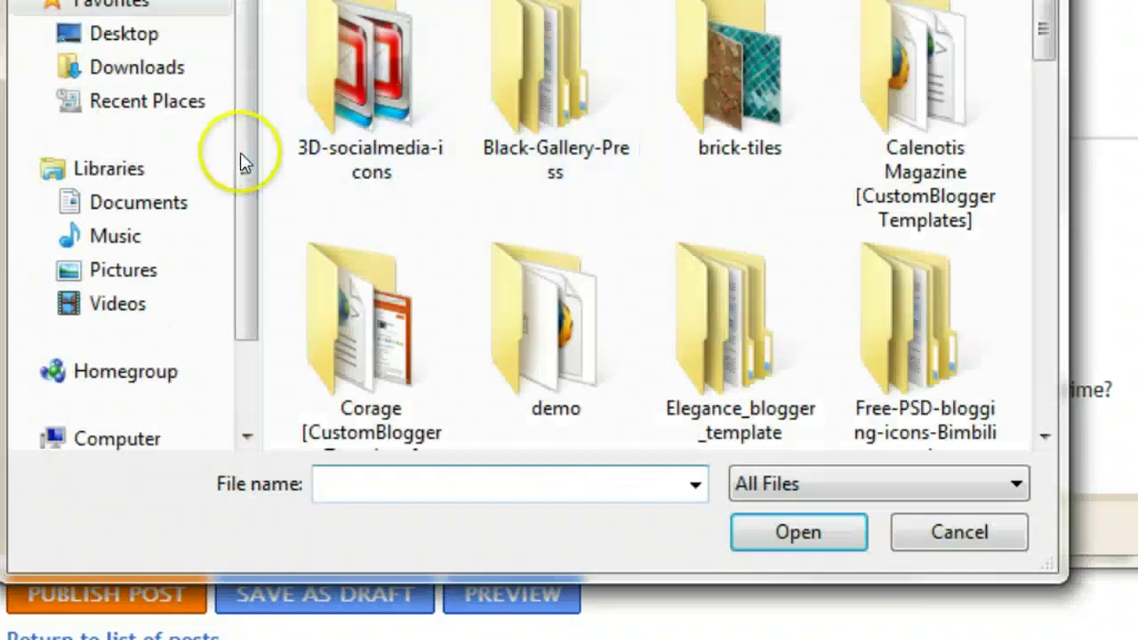
left_click(133, 270)
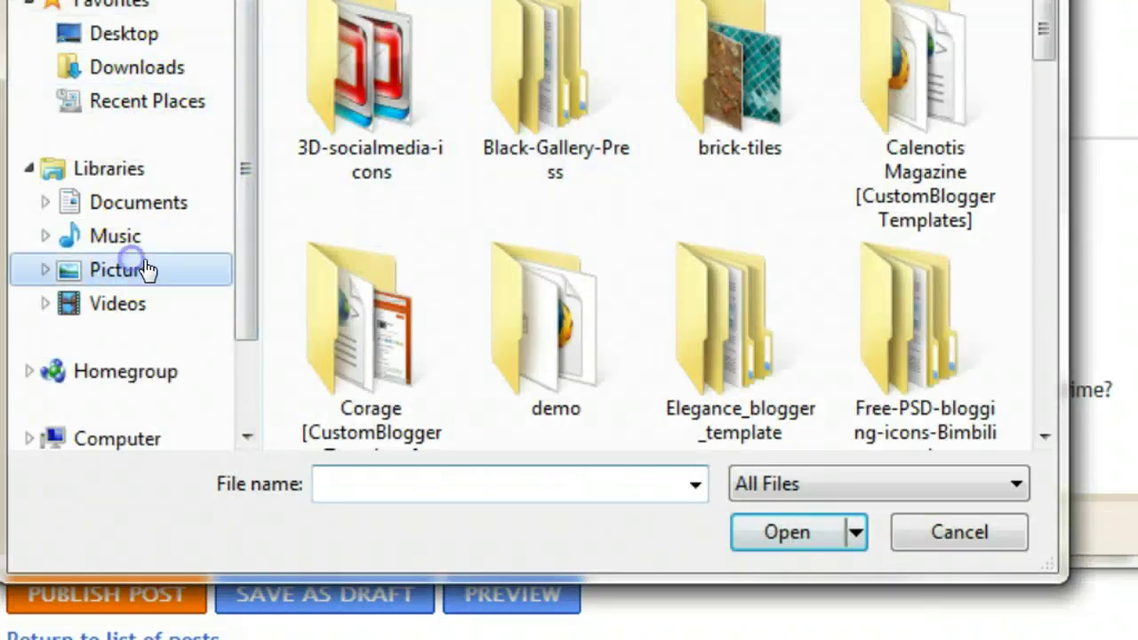
double_click(374, 78)
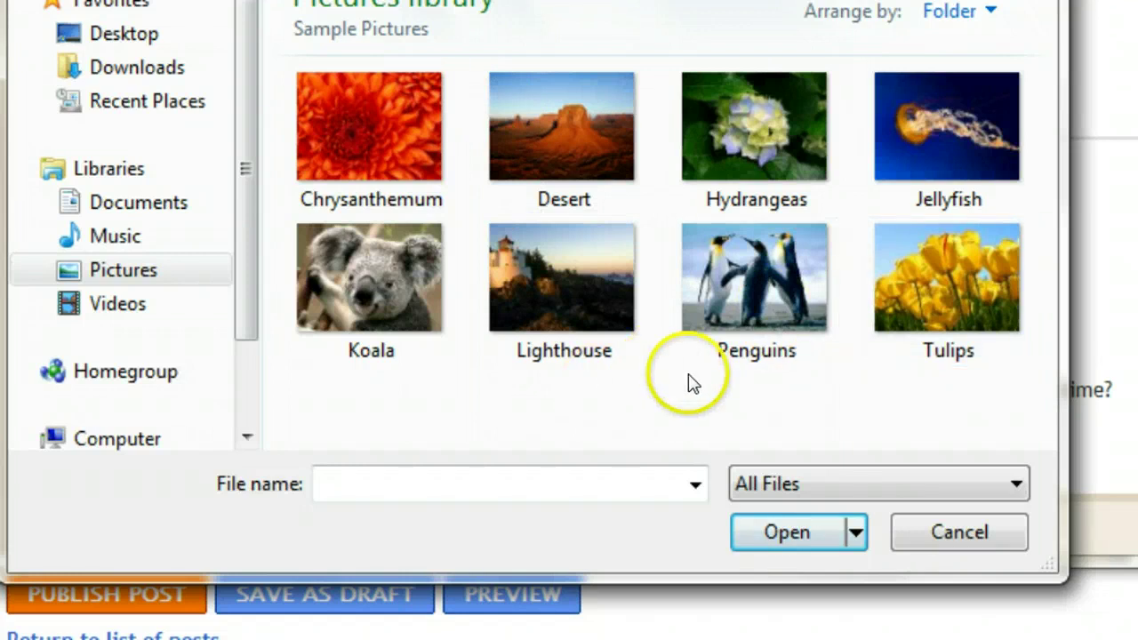
double_click(369, 281)
left_click(388, 449)
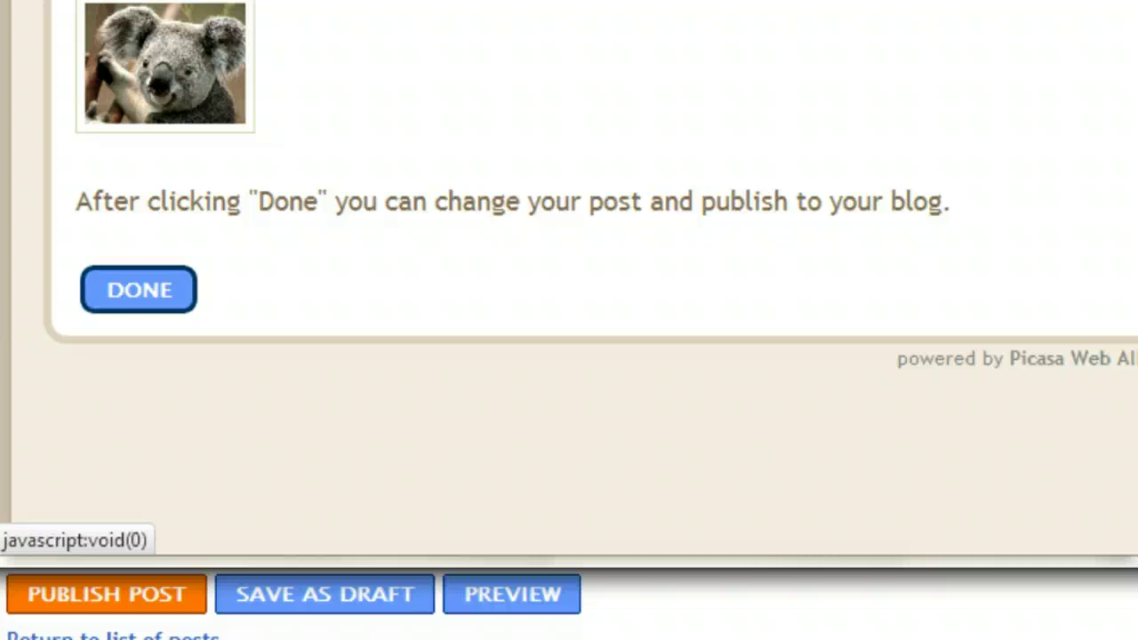
left_click(142, 289)
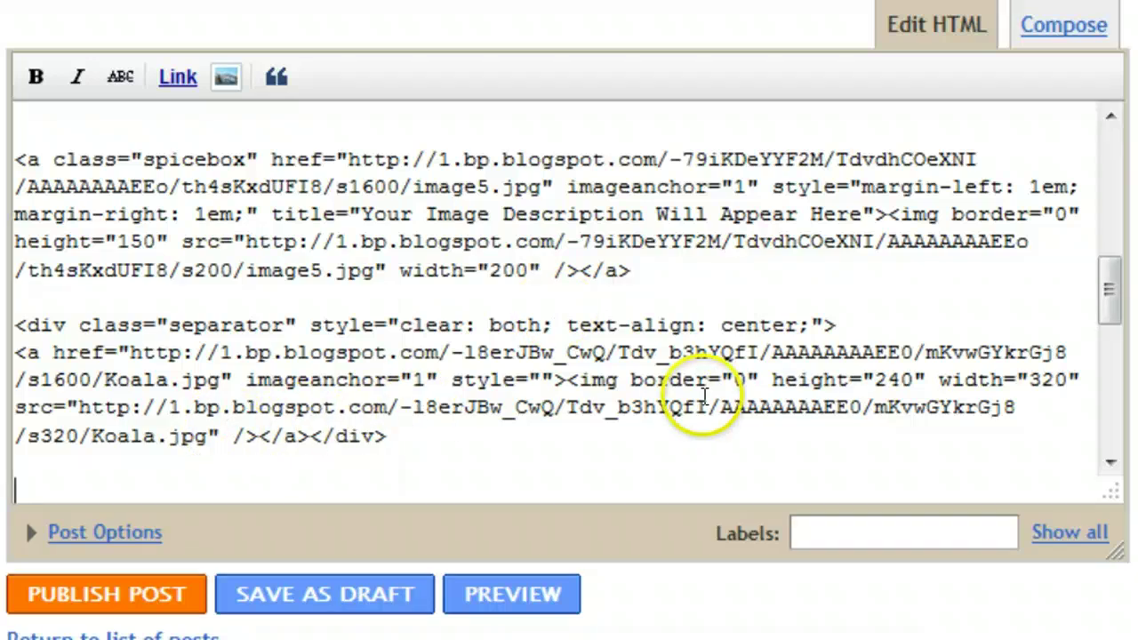
Type class="spicebox" and the title Koala Bear before href in the koala image link
left_click_drag(16, 324, 387, 435)
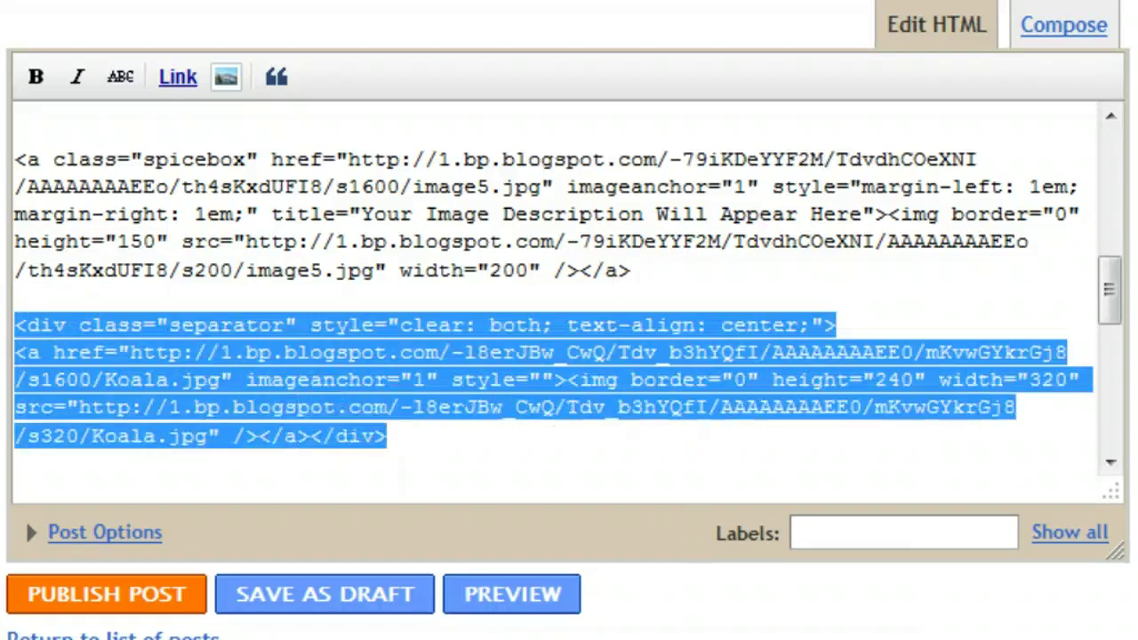
left_click(414, 437)
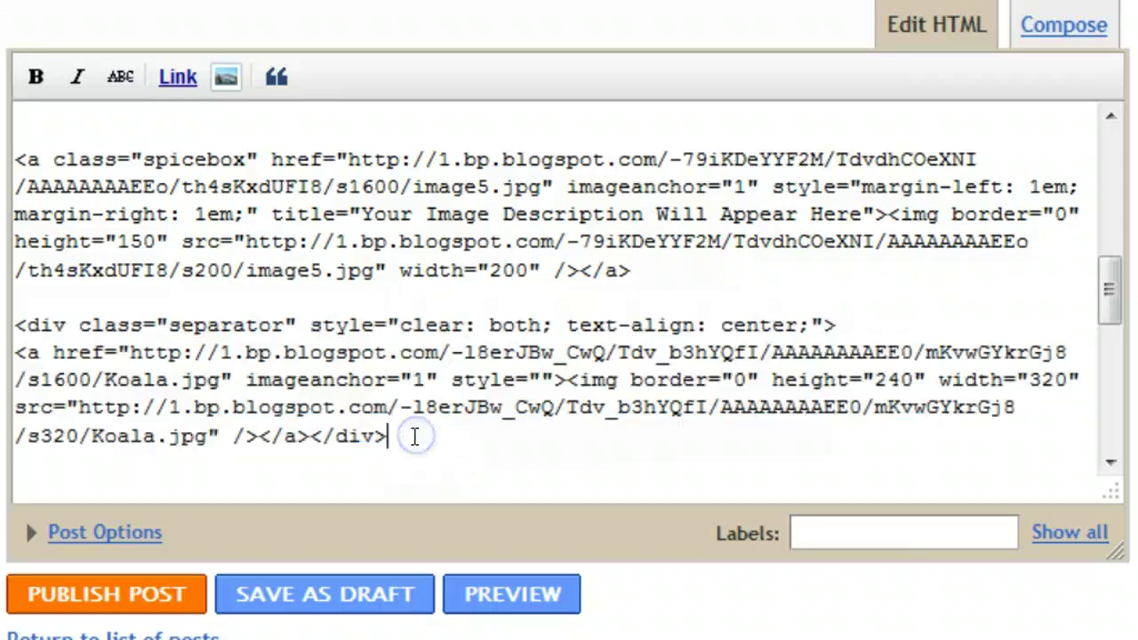
left_click_drag(18, 320, 836, 325)
left_click(838, 325)
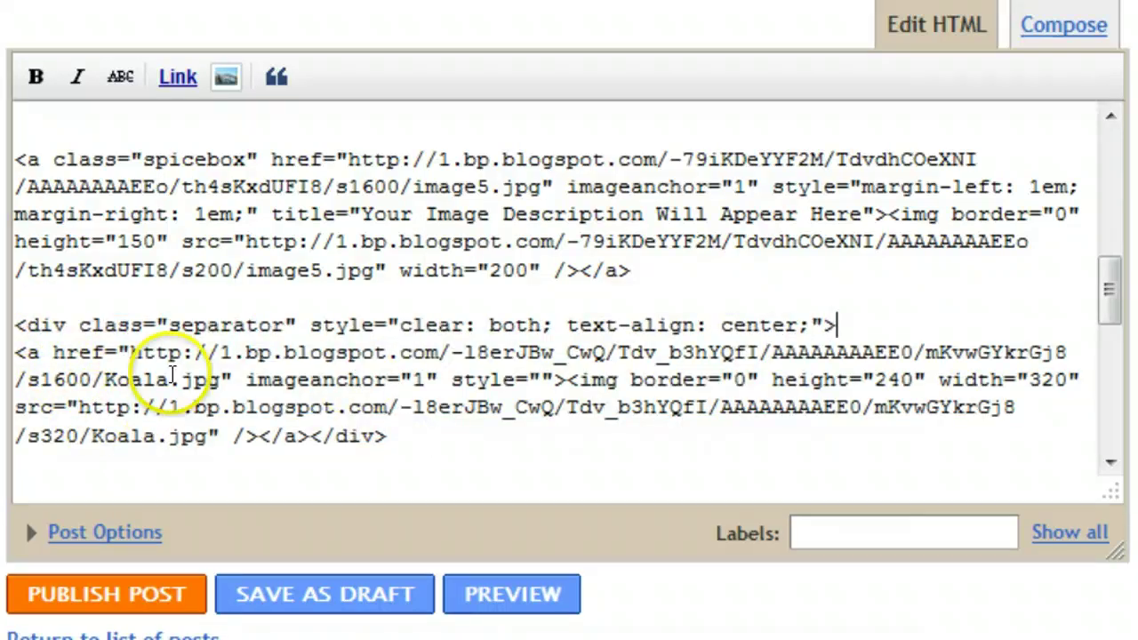
left_click_drag(16, 353, 65, 353)
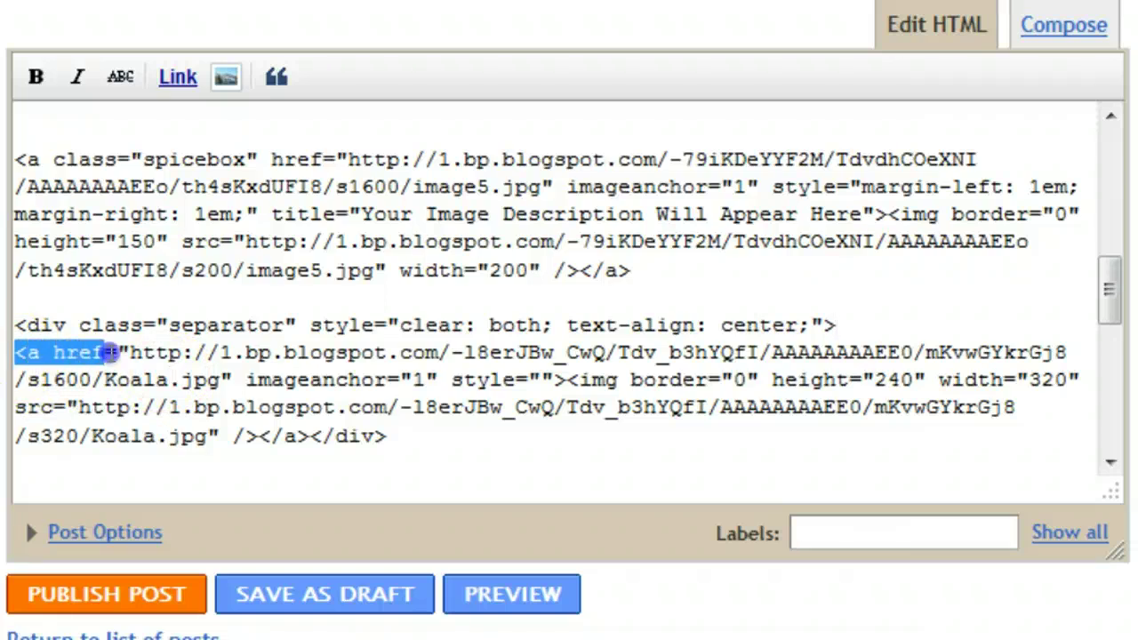
left_click(26, 353)
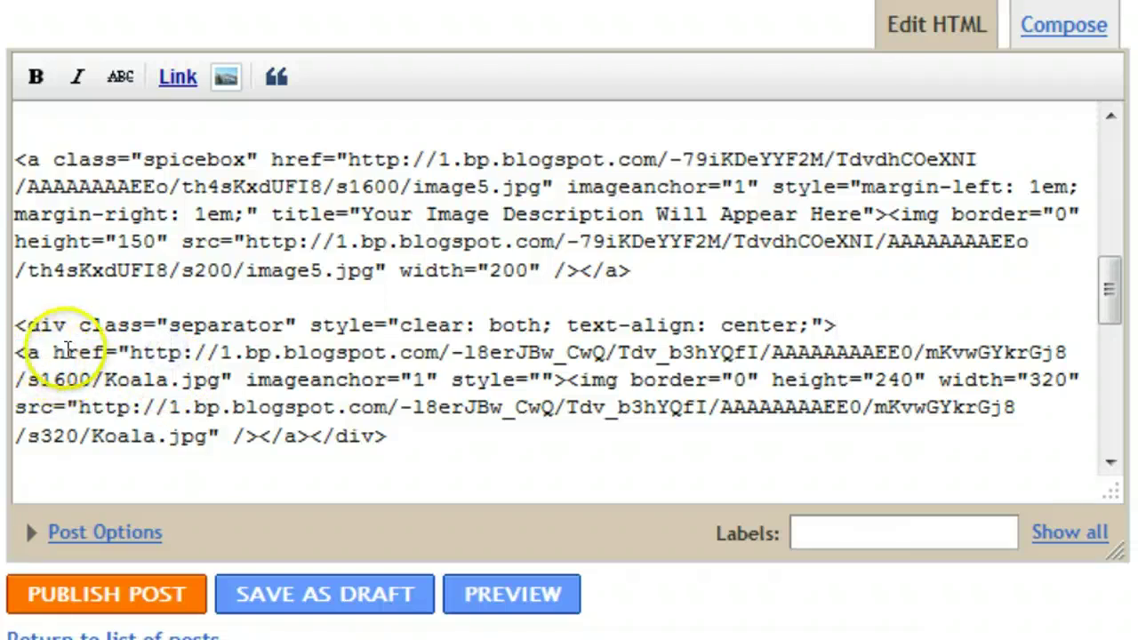
type("class=")
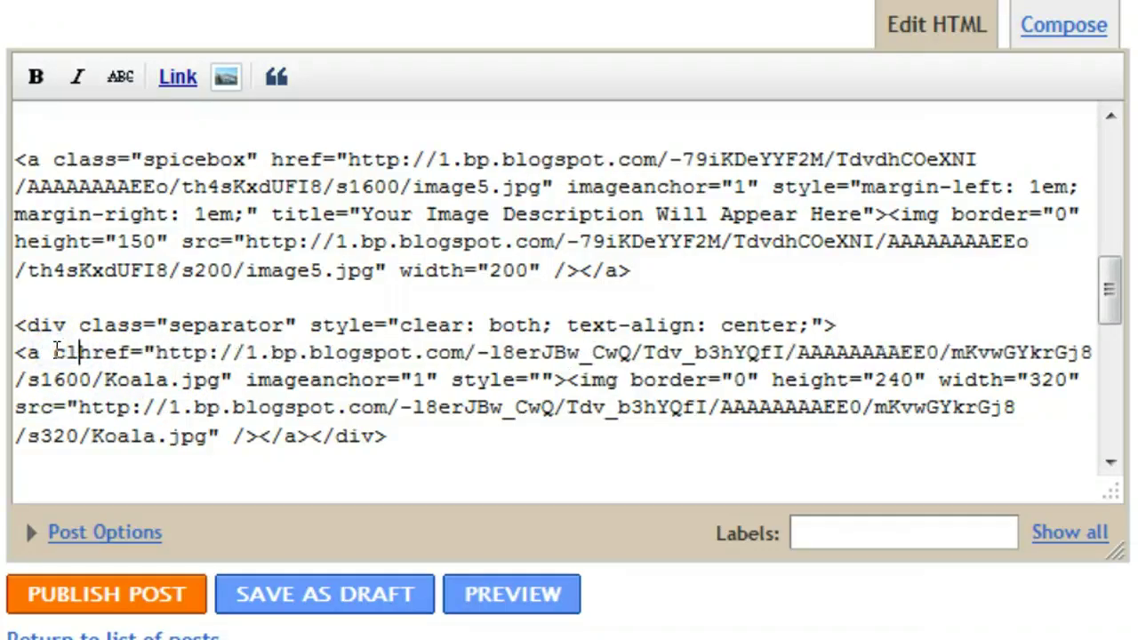
type("\"spice")
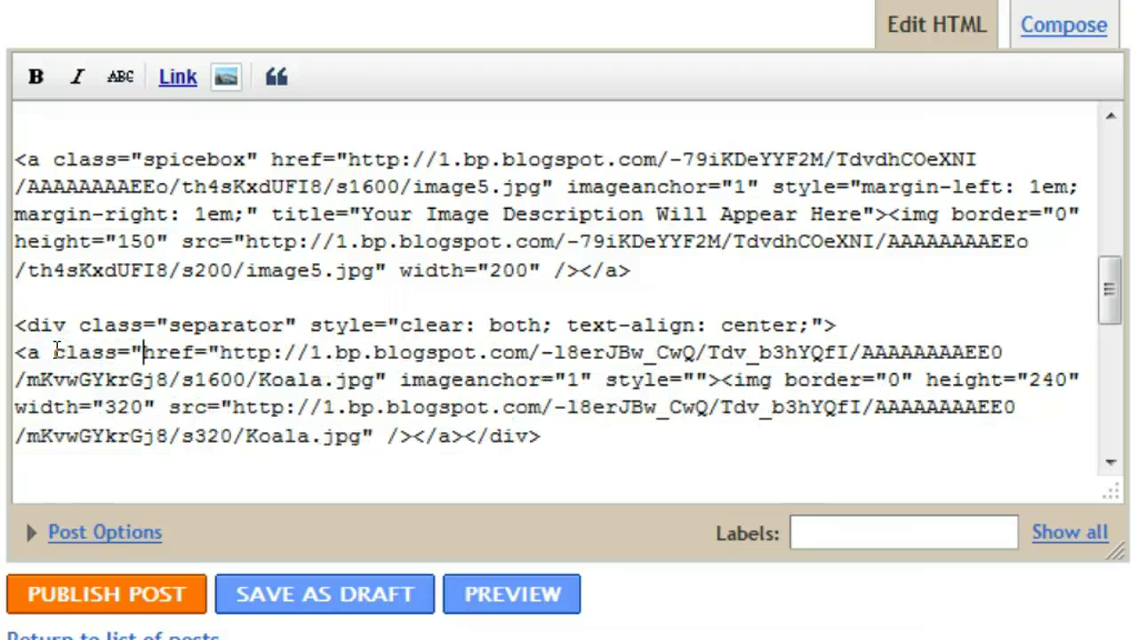
type("box")
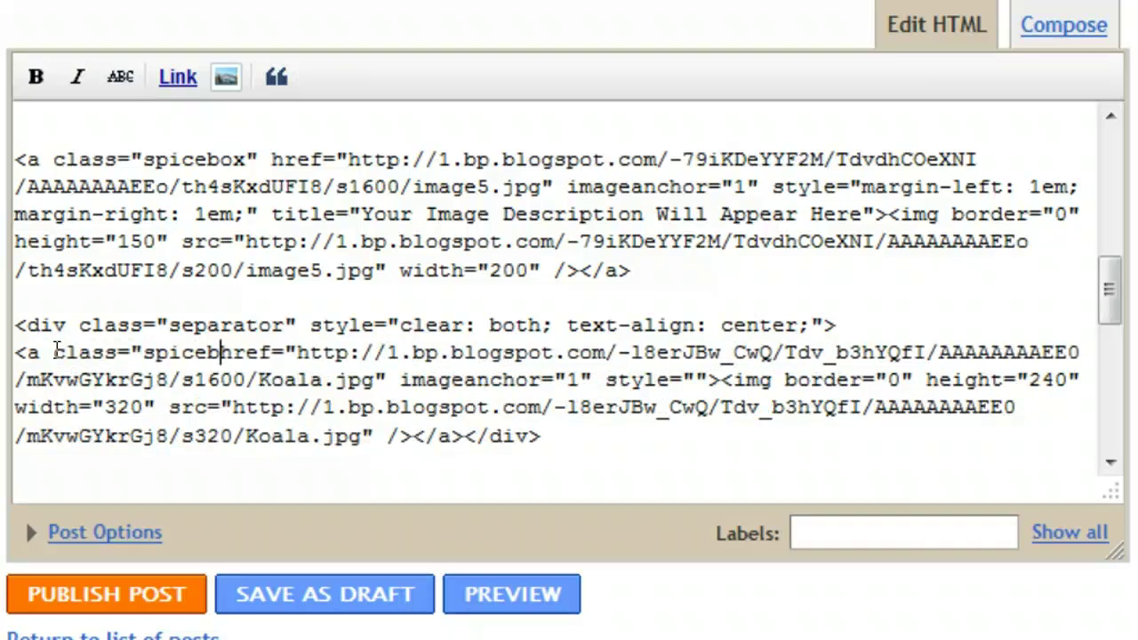
type("\" ")
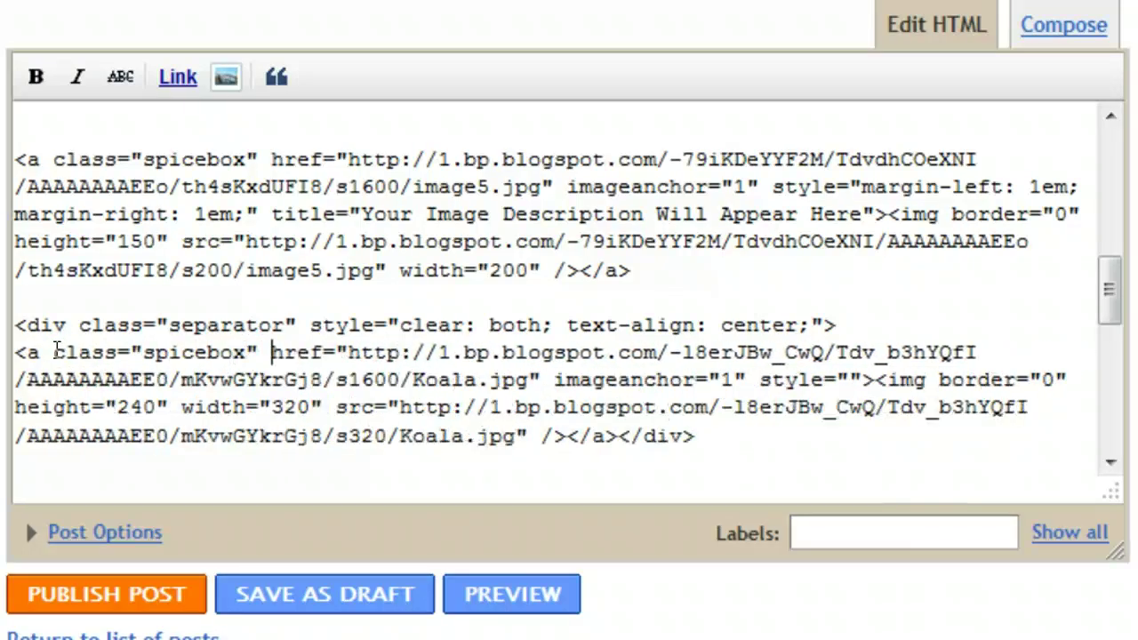
type("title=")
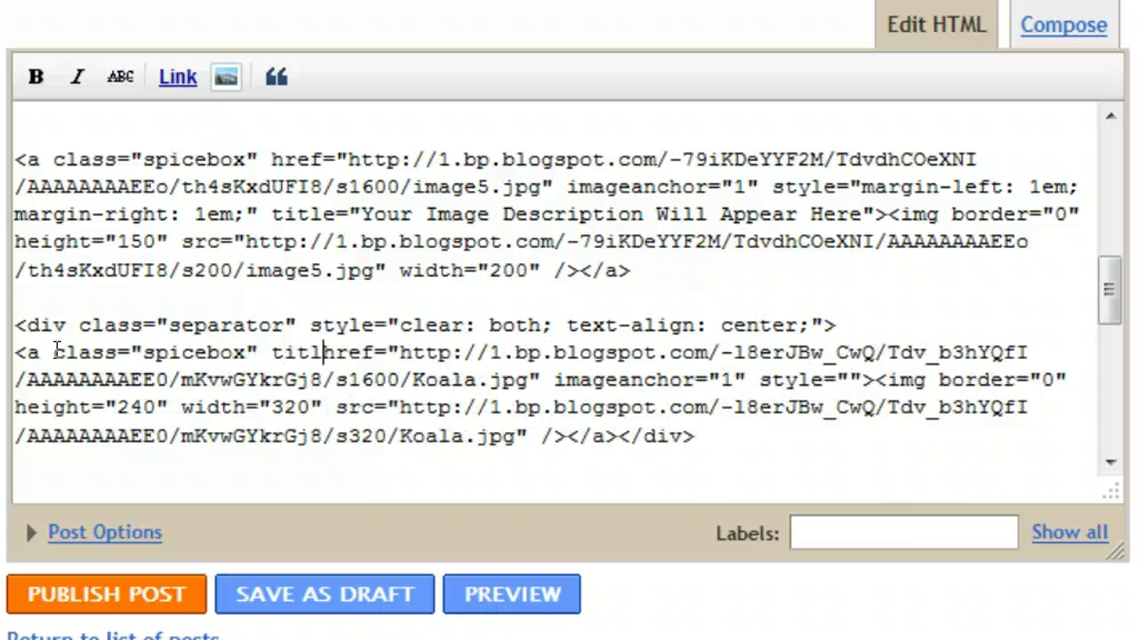
type("\"\" ")
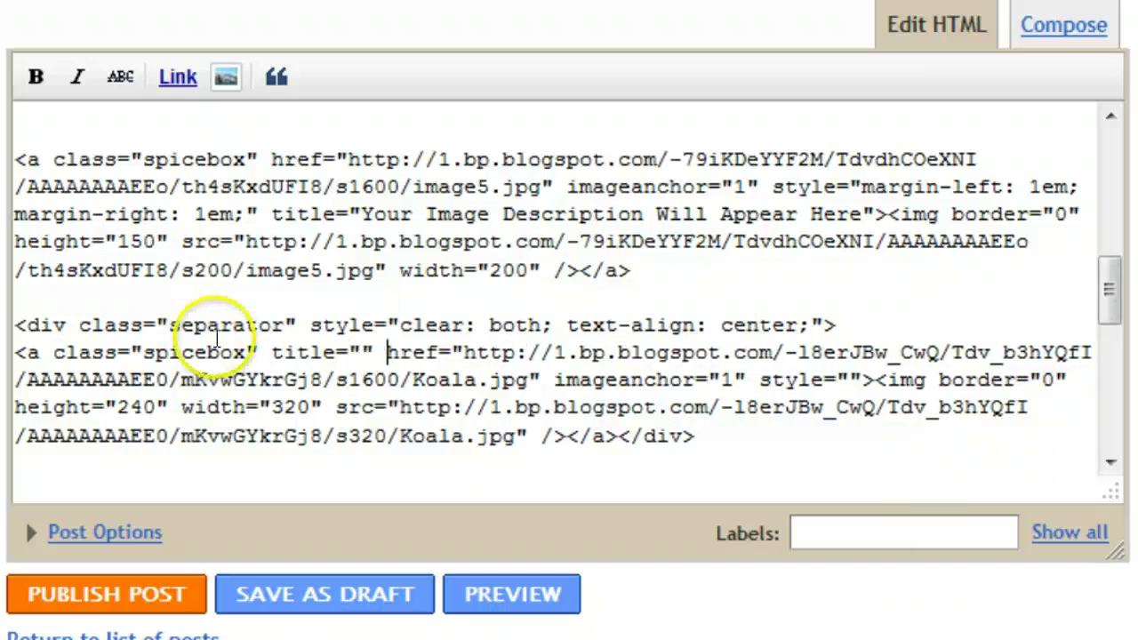
type("Koala ")
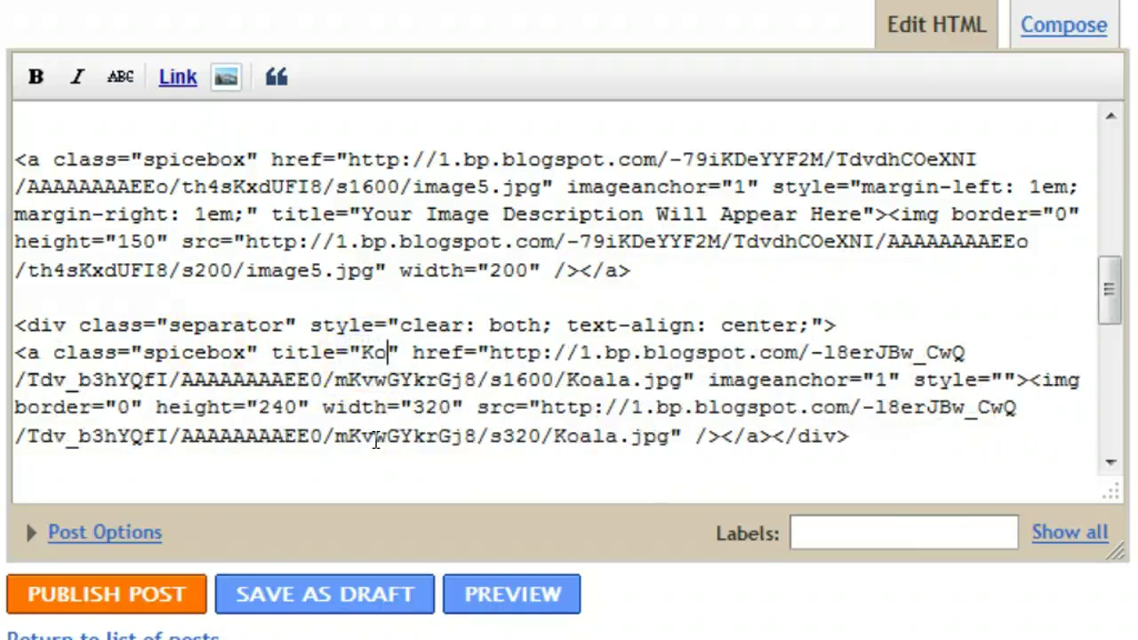
type("Bear")
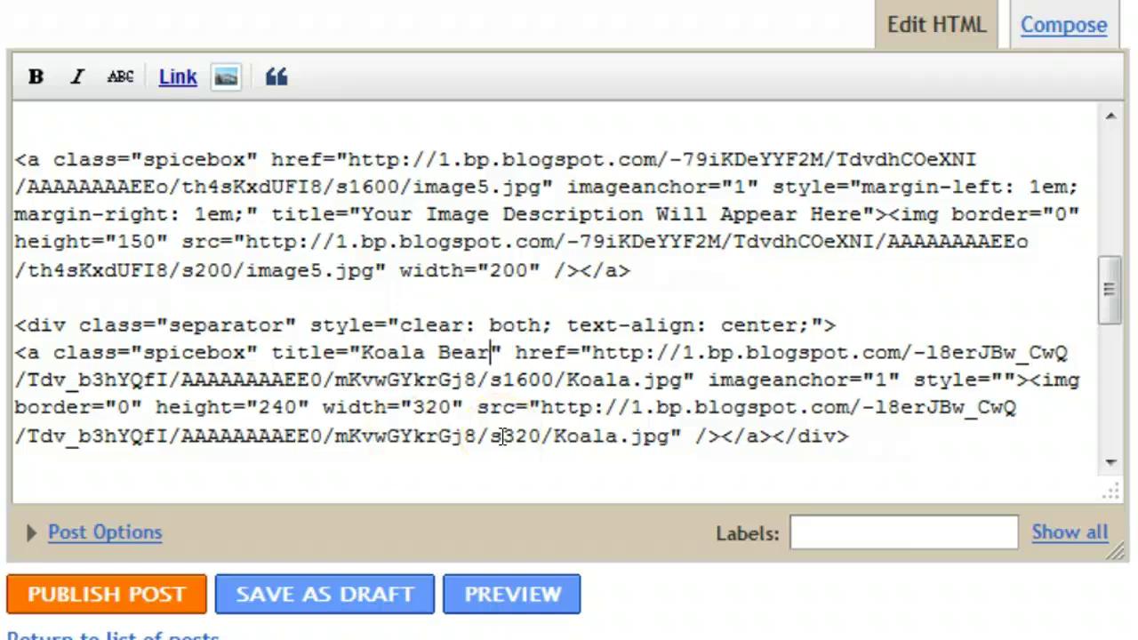
Check the koala image in the Compose view, then return to the Edit HTML source
left_click(1063, 24)
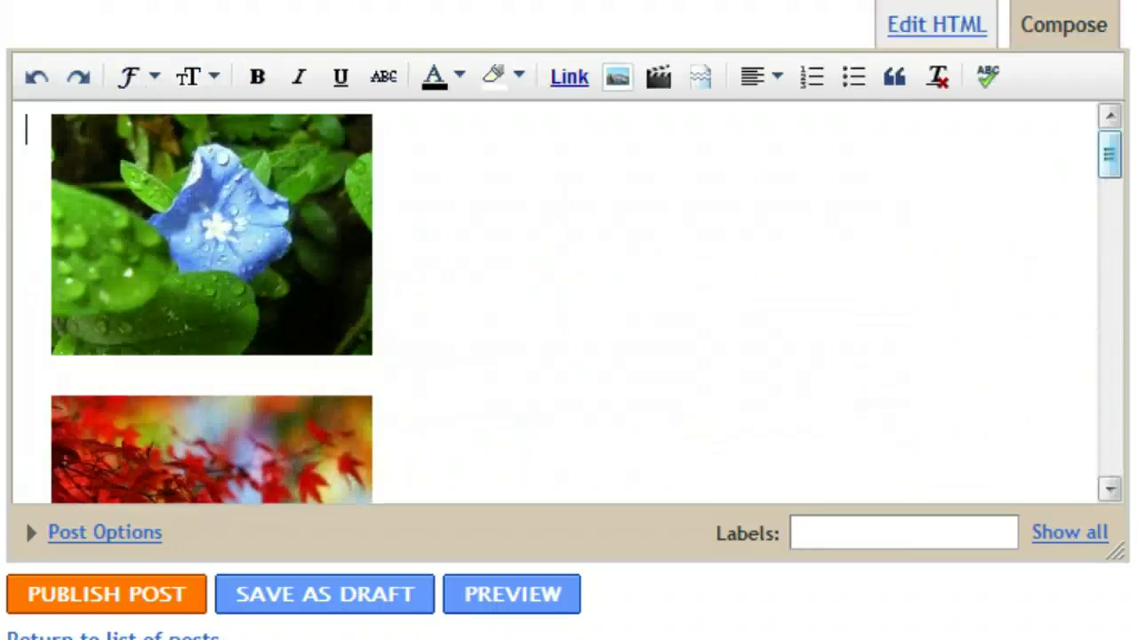
scroll(534, 290, "down", 10)
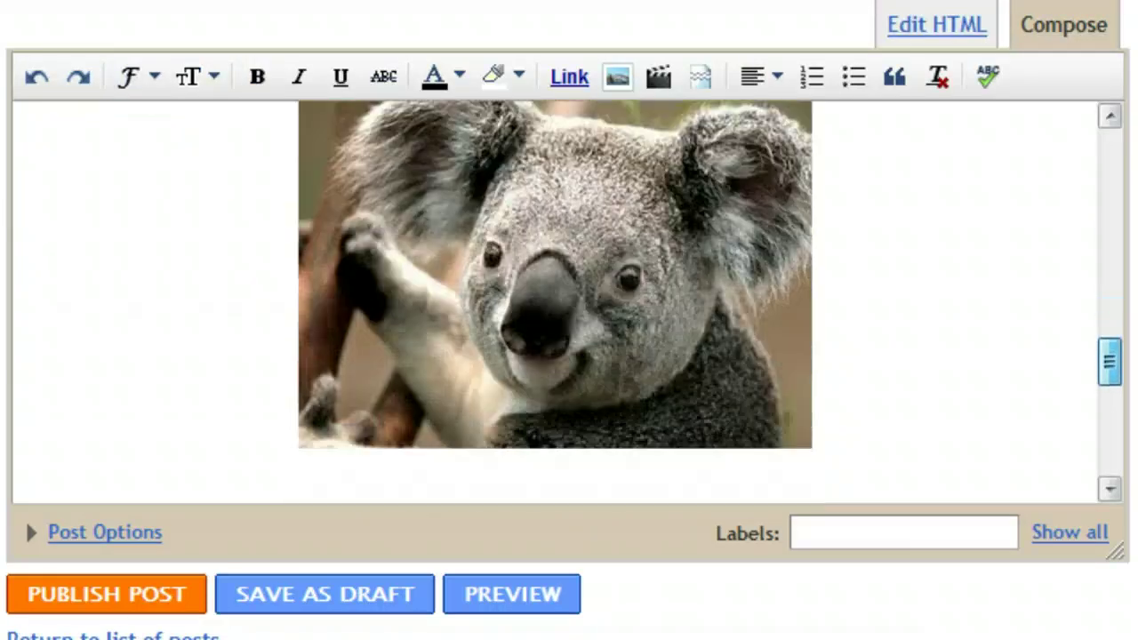
left_click(534, 289)
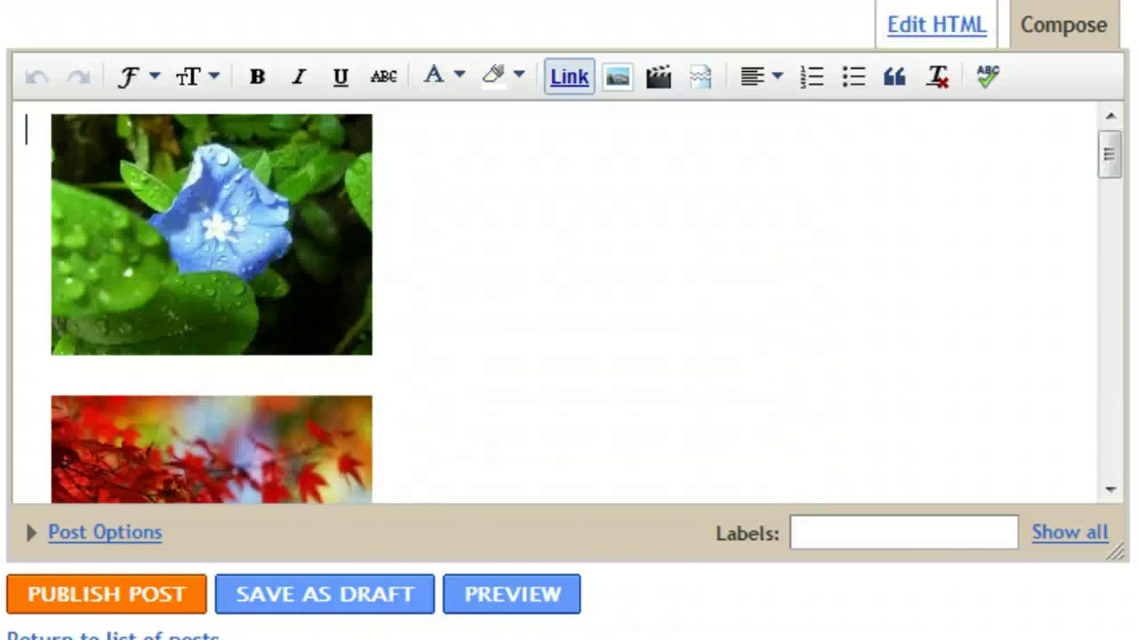
left_click(936, 25)
left_click(681, 362)
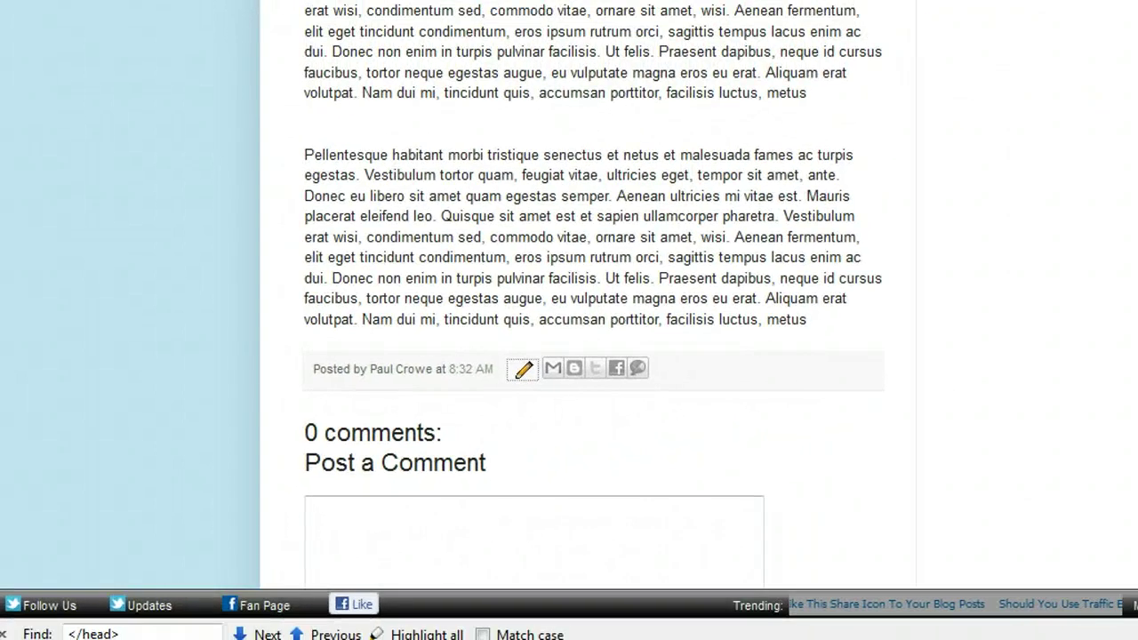
Refresh the live blog post with F5 and scroll down to the new koala photo
scroll(587, 293, "up", 7)
scroll(587, 293, "down", 2)
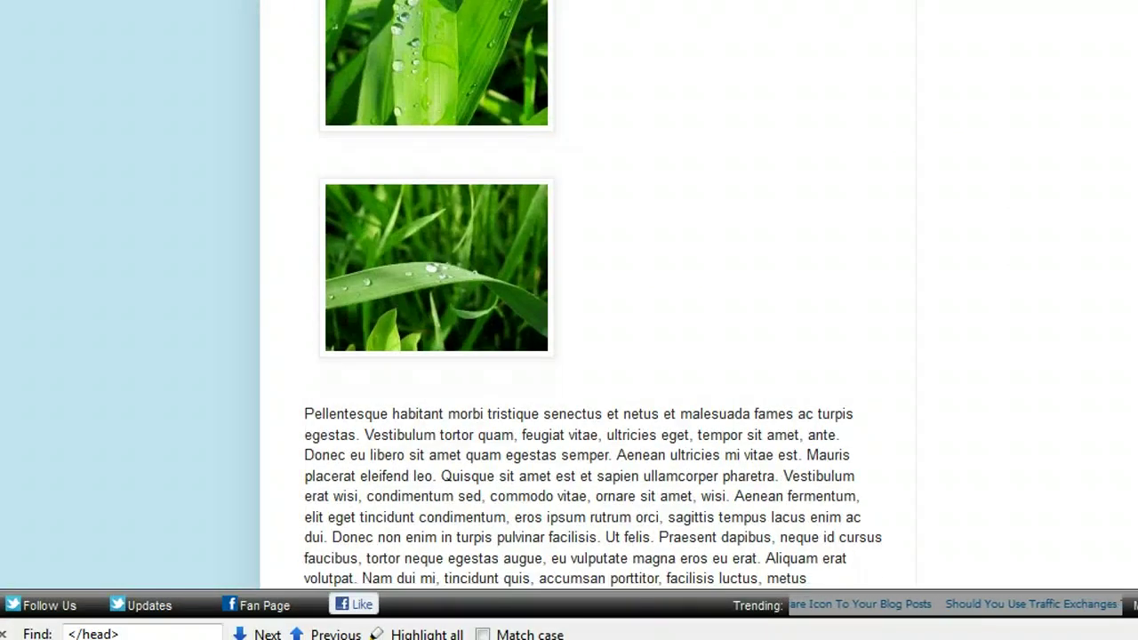
key("F5")
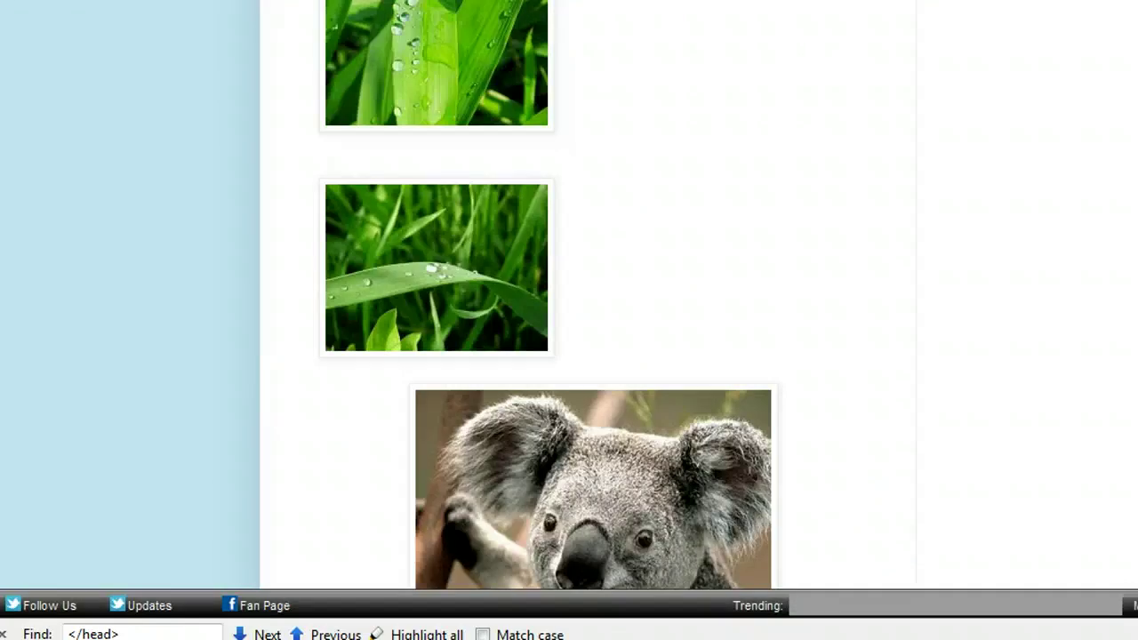
scroll(586, 293, "down", 5)
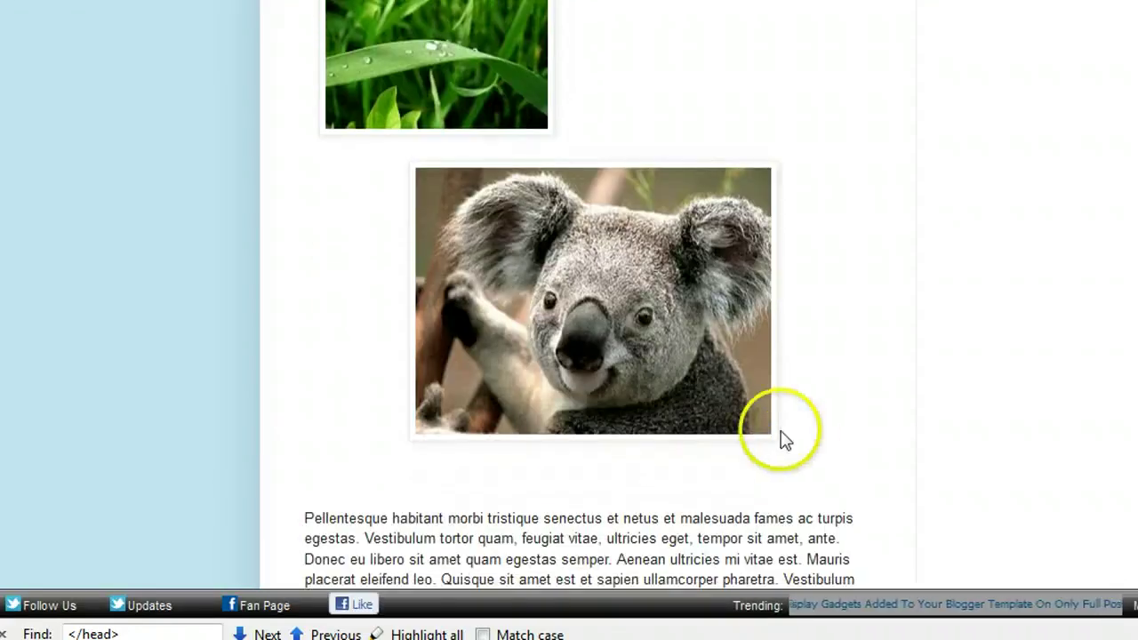
Open the koala photo in the lightbox and view its 'Koala Bear, Image 6 Of 6' caption
left_click(552, 277)
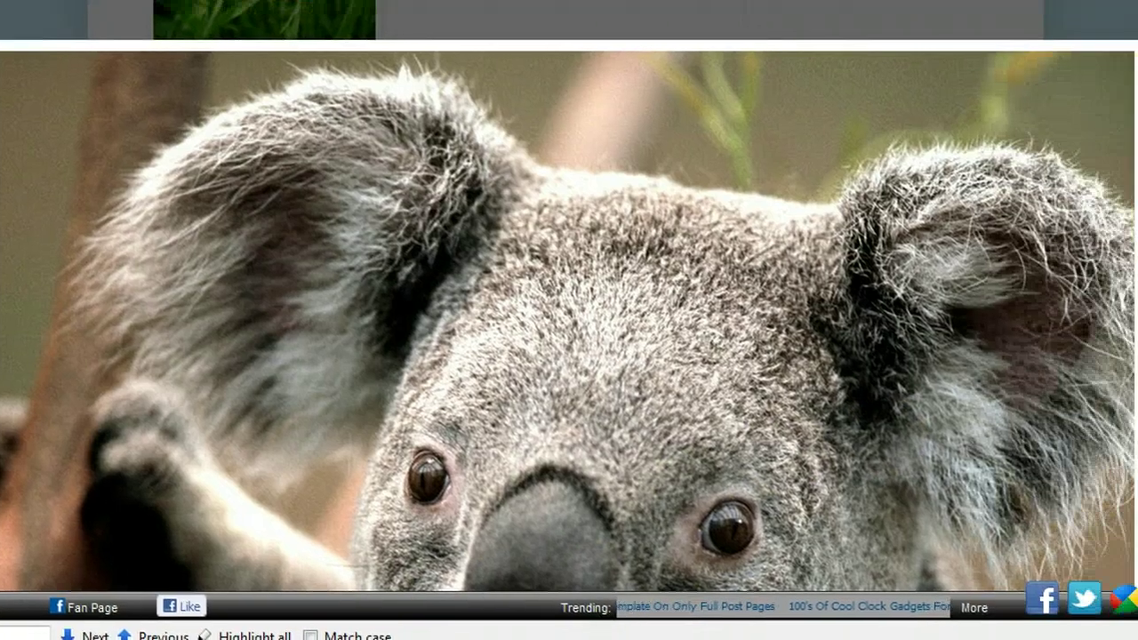
scroll(569, 296, "down", 10)
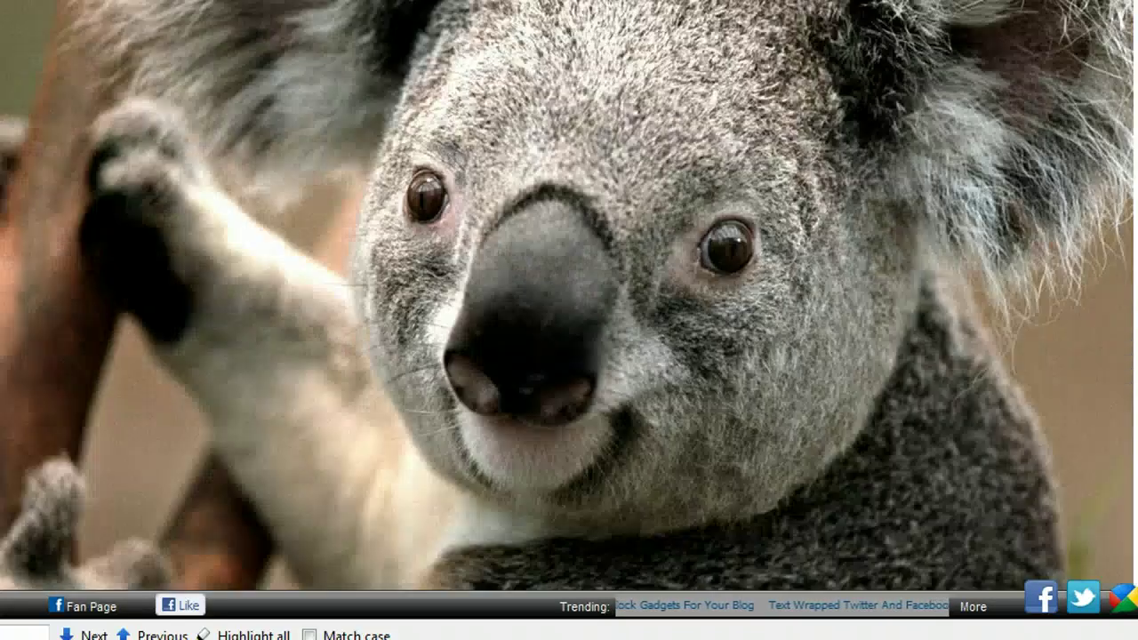
scroll(1067, 151, "up", 3)
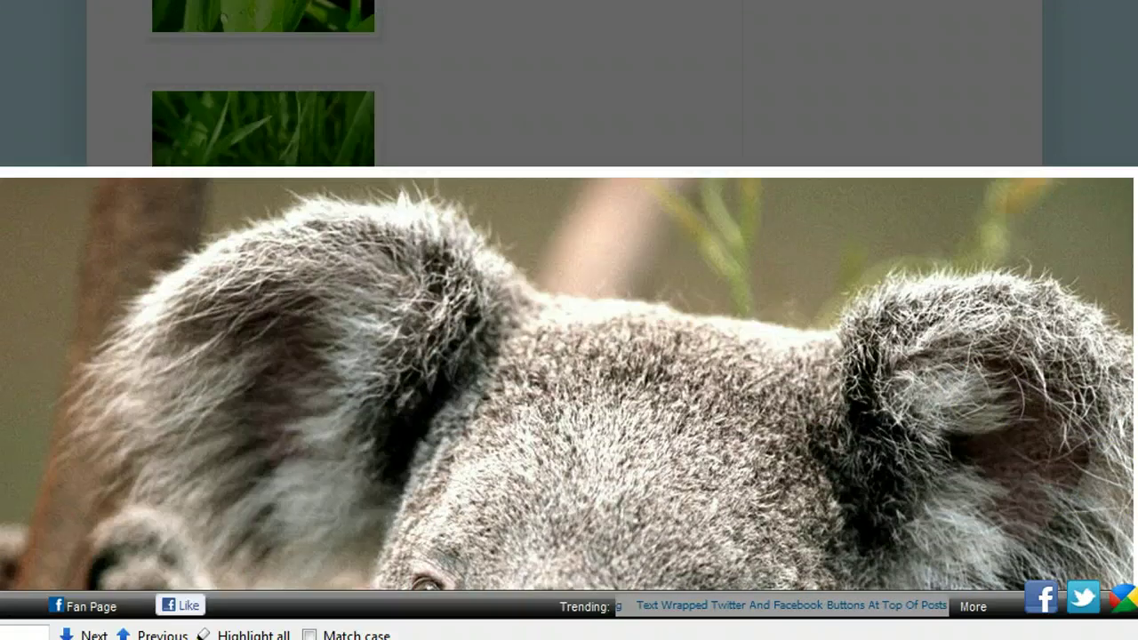
scroll(1049, 178, "down", 3)
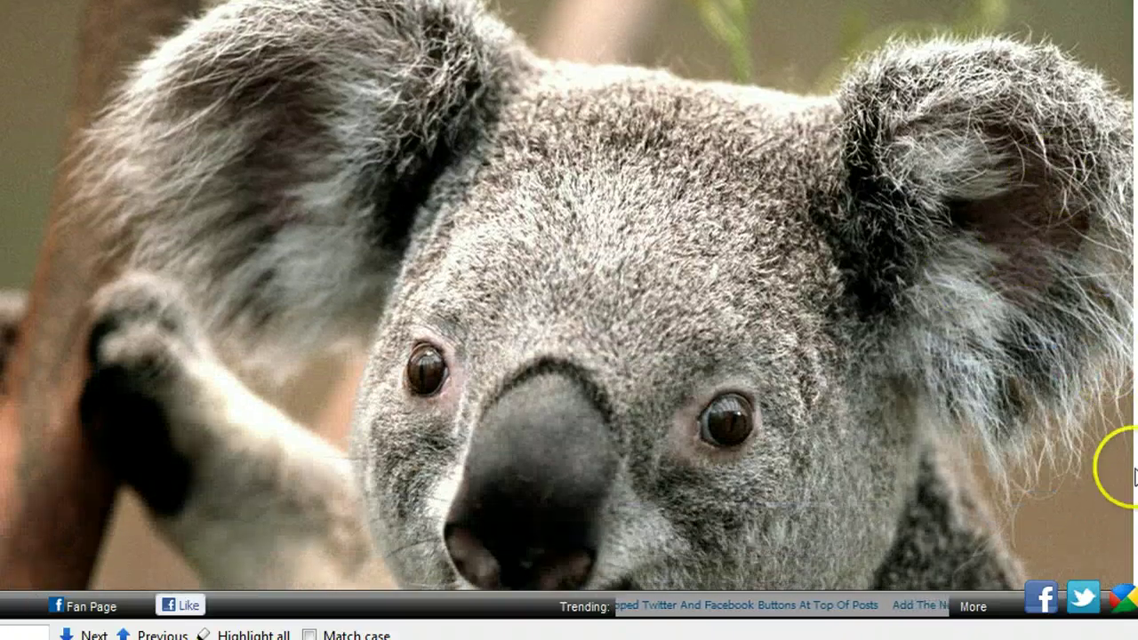
scroll(1075, 355, "down", 5)
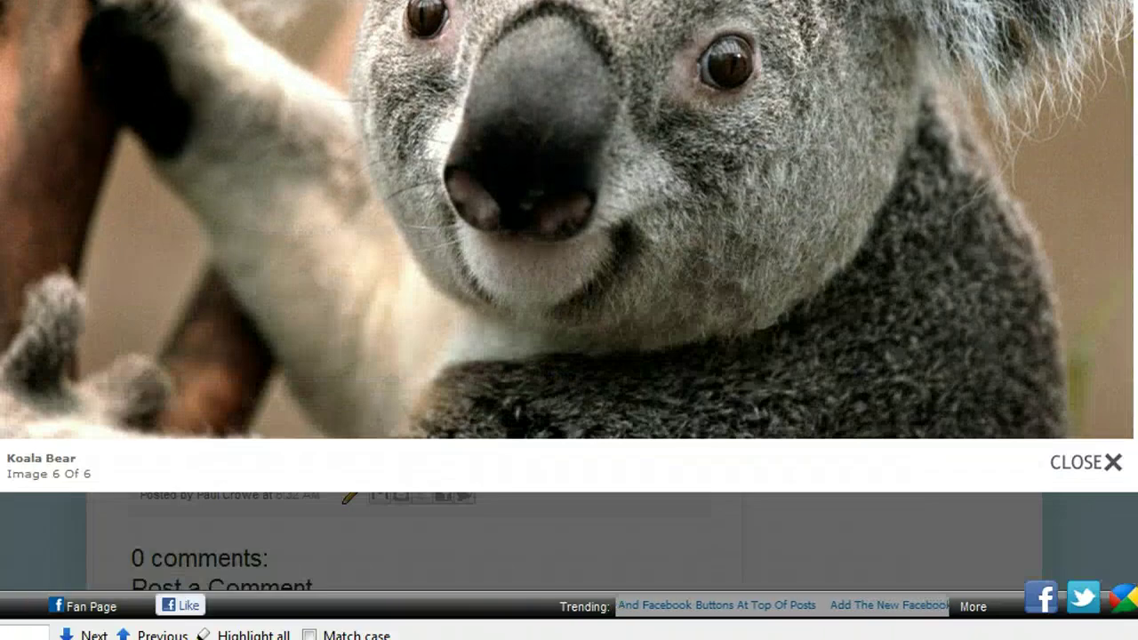
Close the koala lightbox and follow the post title to the Spice Up Your Blog home page
left_click(1111, 466)
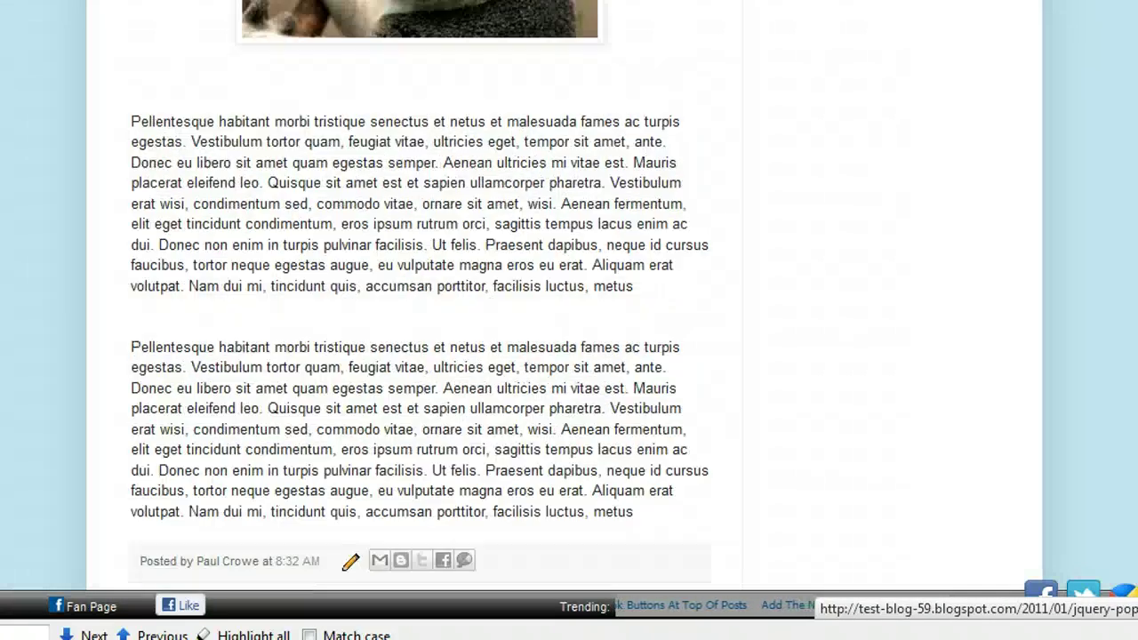
scroll(568, 302, "up", 15)
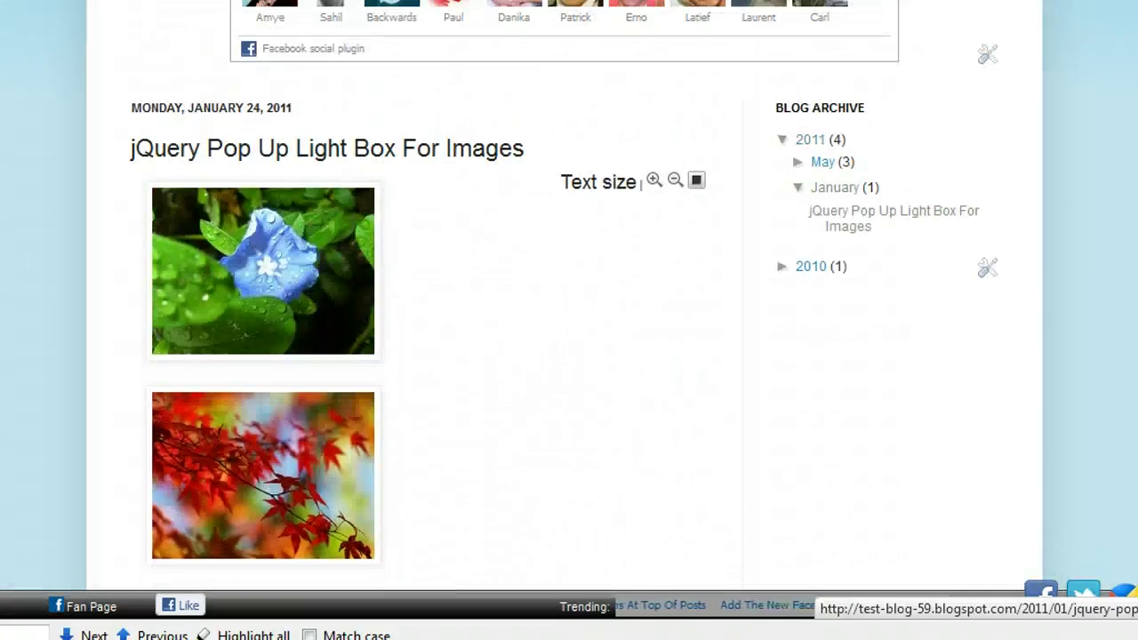
scroll(569, 302, "up", 1)
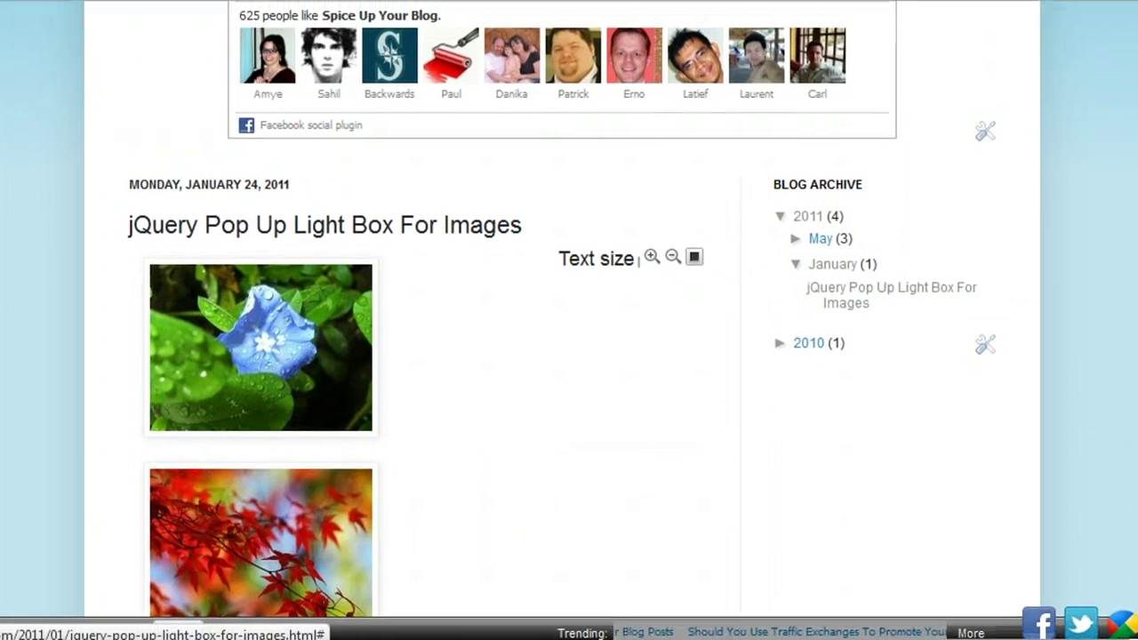
left_click(511, 224)
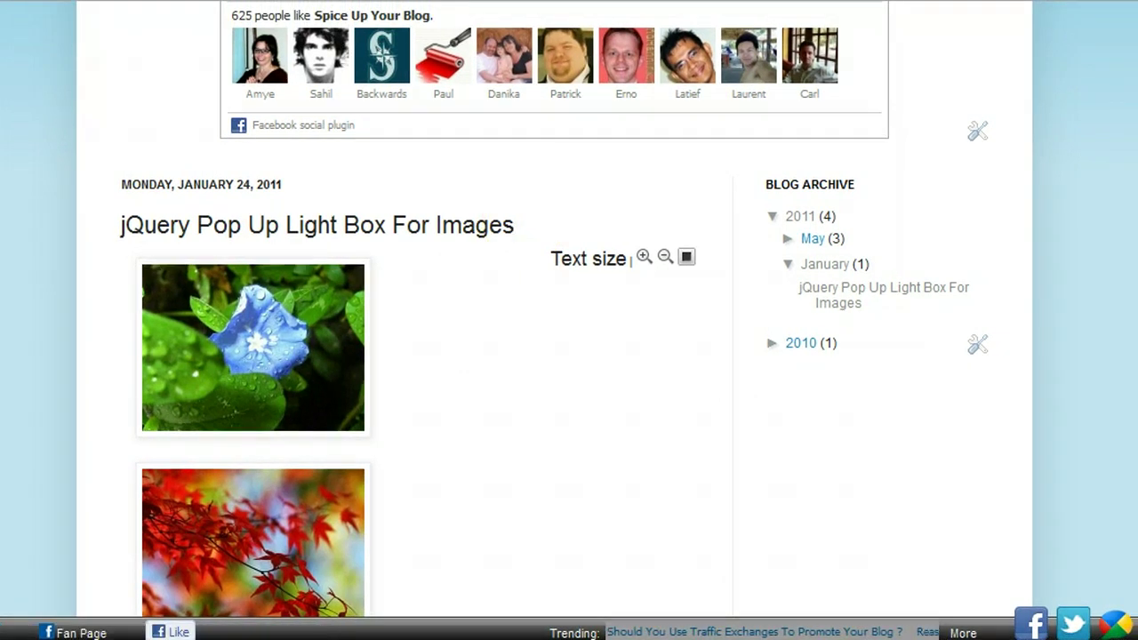